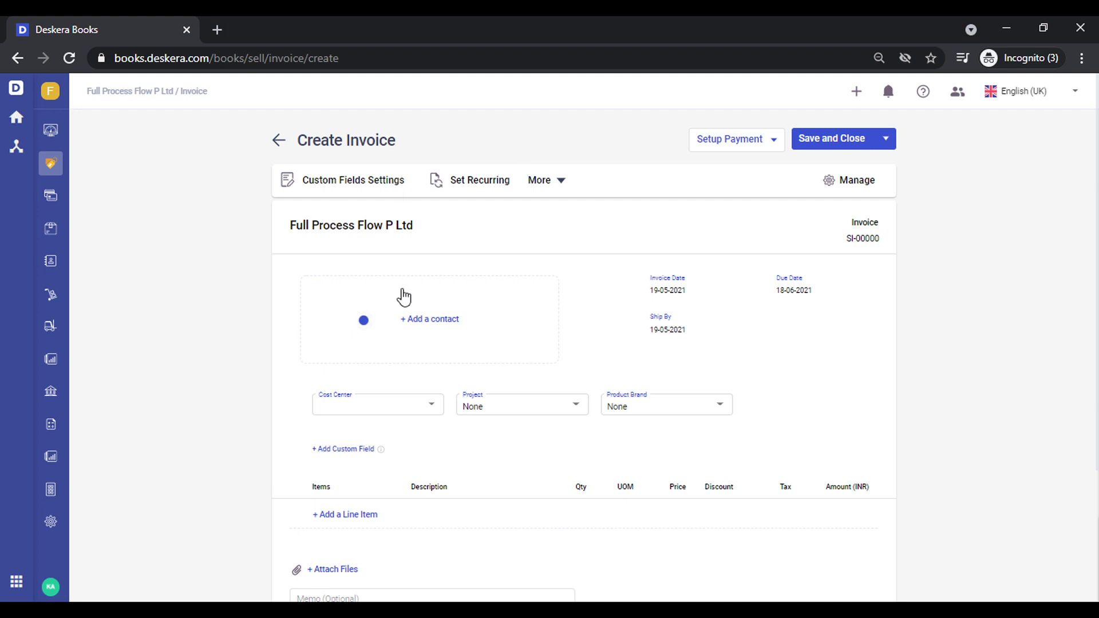
# Step: Search 'abb' and set ABB India Ltd as the invoice's customer
pyautogui.click(400, 329)
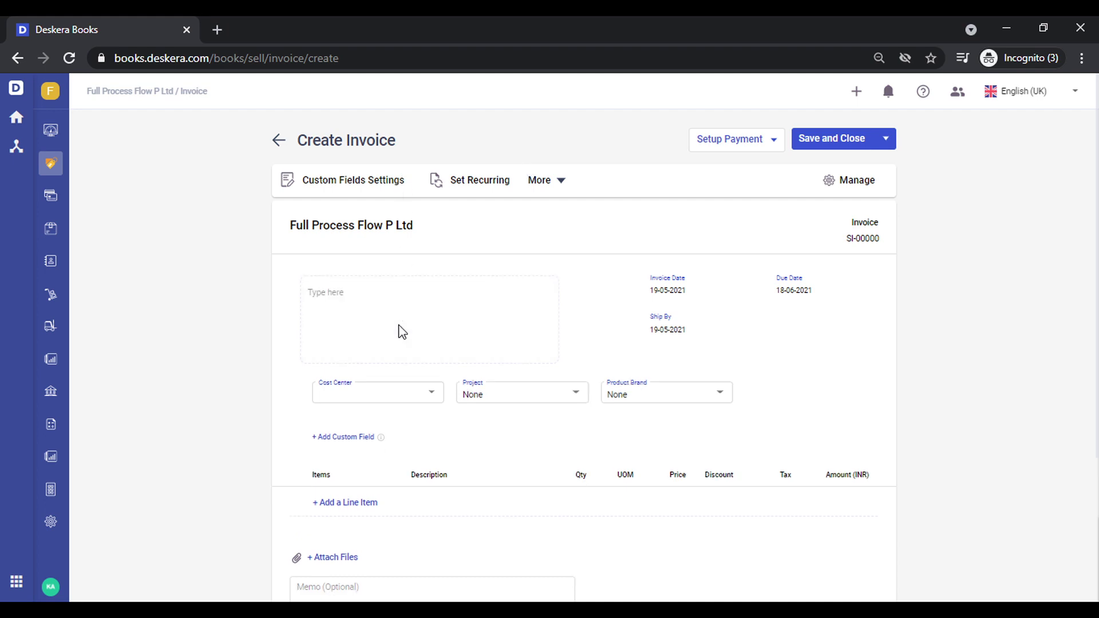
pyautogui.write('abb')
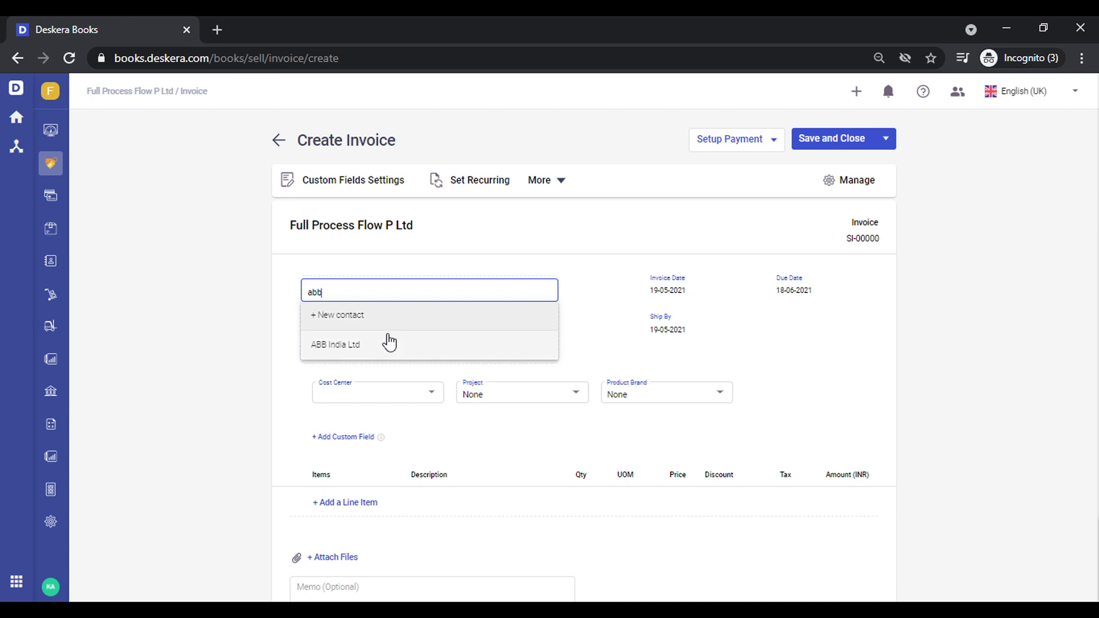
pyautogui.click(375, 348)
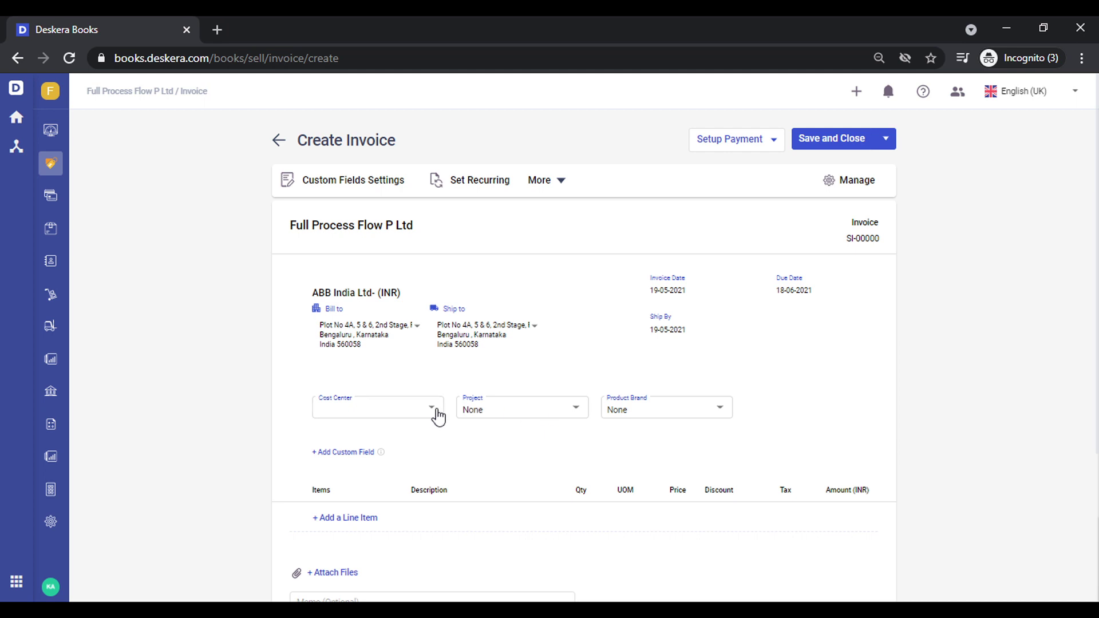
# Step: Make Unit Price visible, move Cost Center to the end, and save the custom fields
pyautogui.click(360, 182)
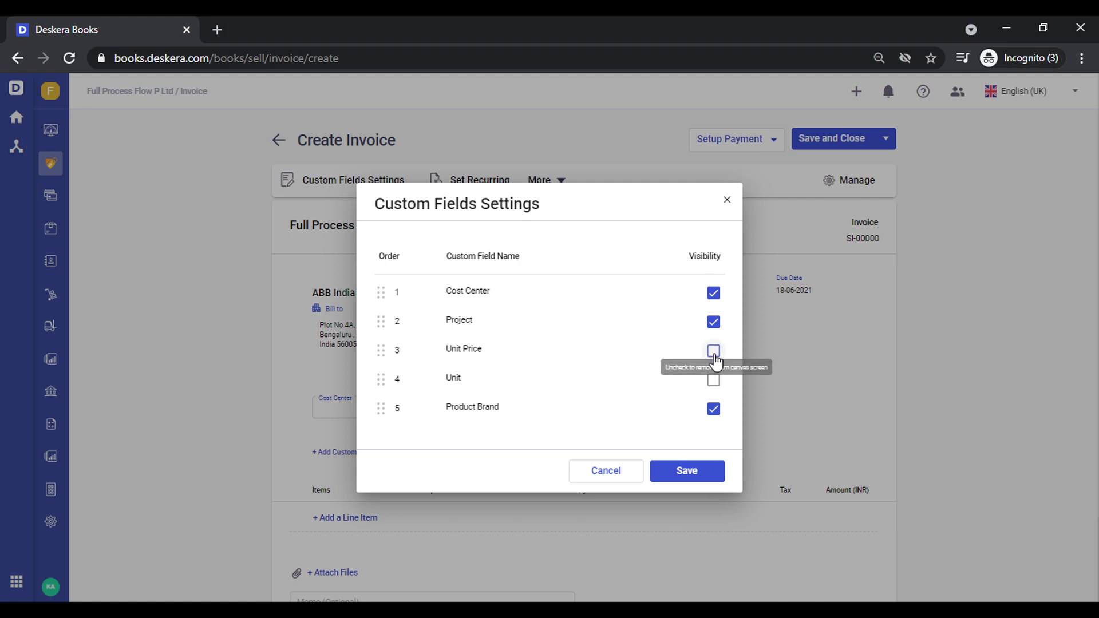
pyautogui.click(714, 353)
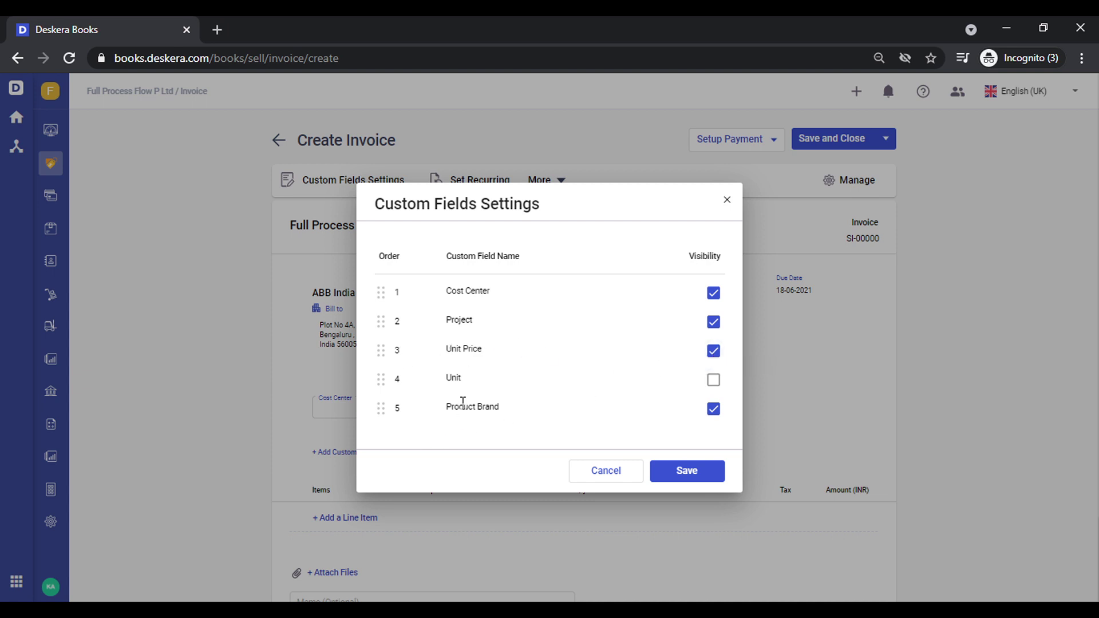
pyautogui.moveTo(380, 318); pyautogui.dragTo(380, 408)
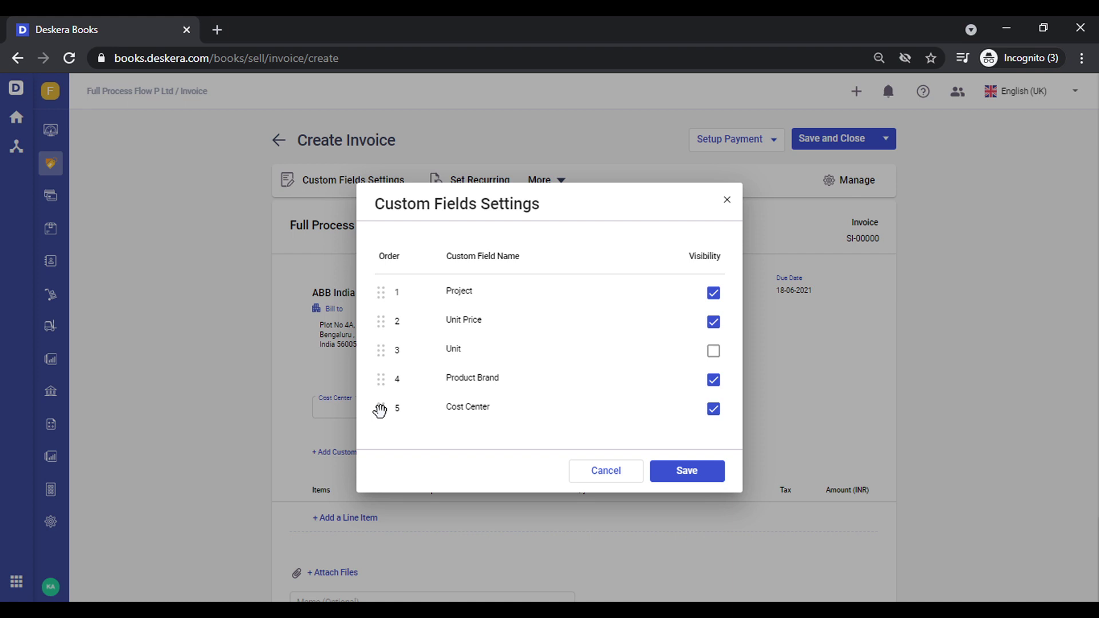
pyautogui.click(695, 478)
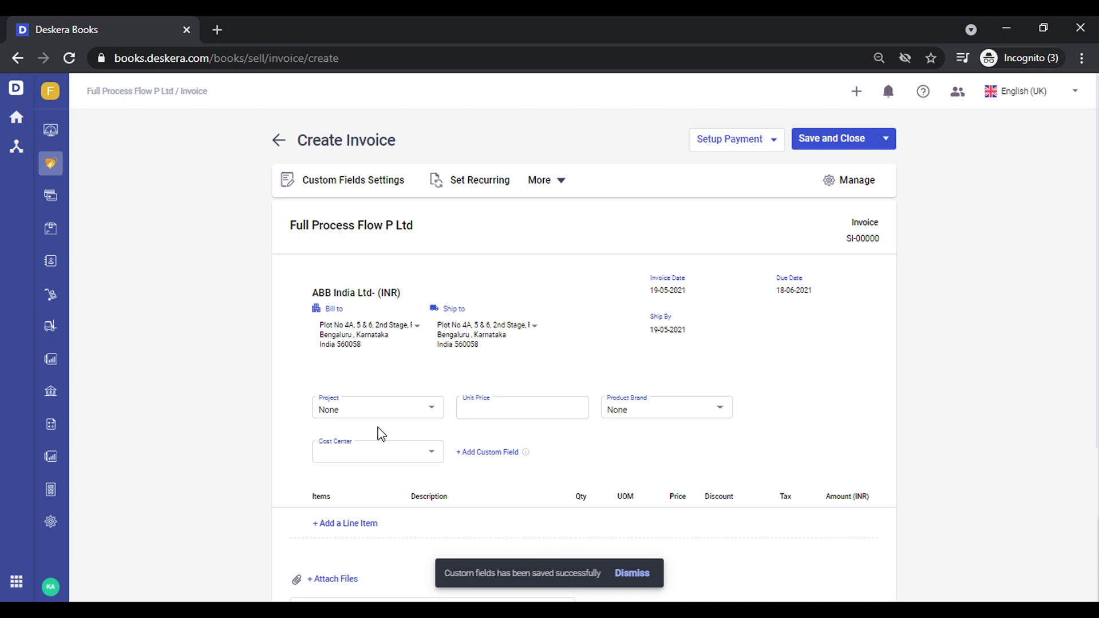
# Step: Open the PayPal connection from Setup Payment in a new tab, then return to the invoice
pyautogui.click(489, 454)
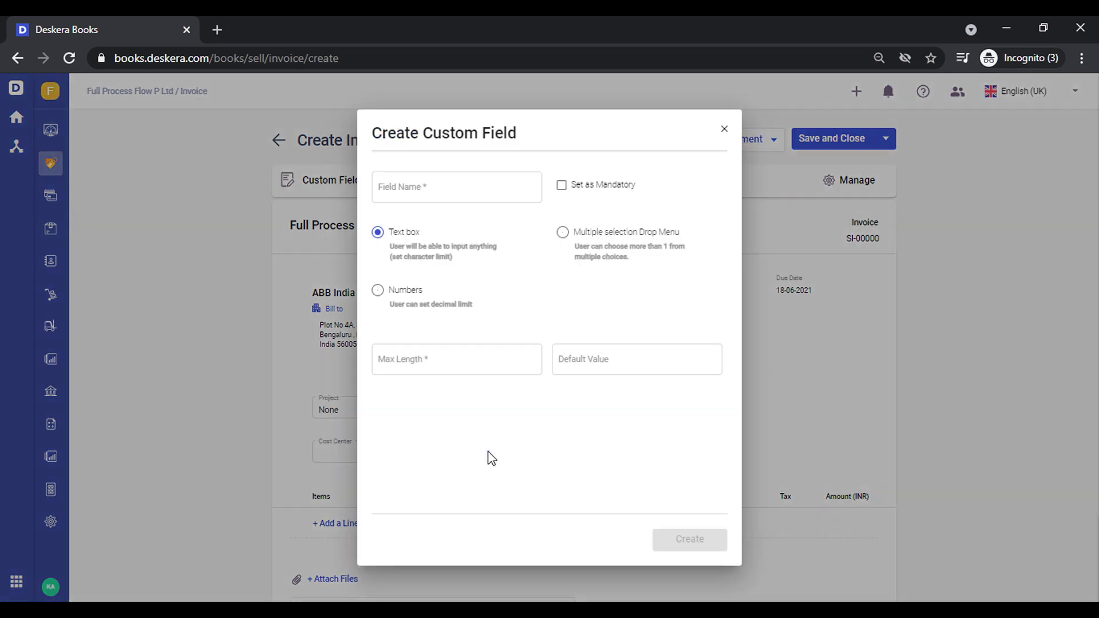
pyautogui.click(725, 129)
pyautogui.click(767, 139)
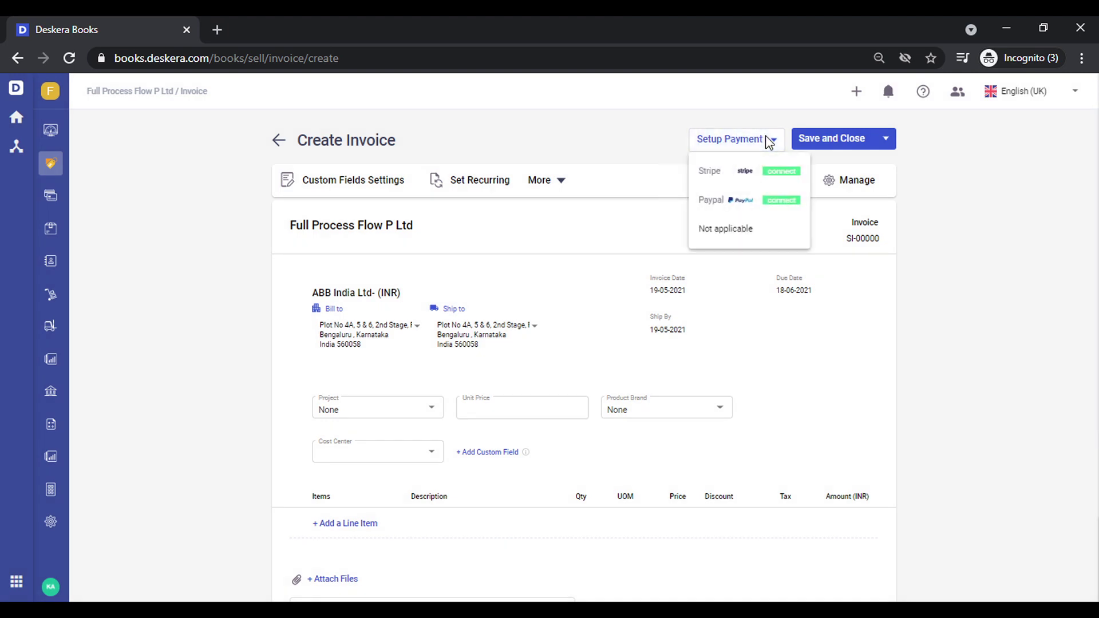
pyautogui.click(719, 201)
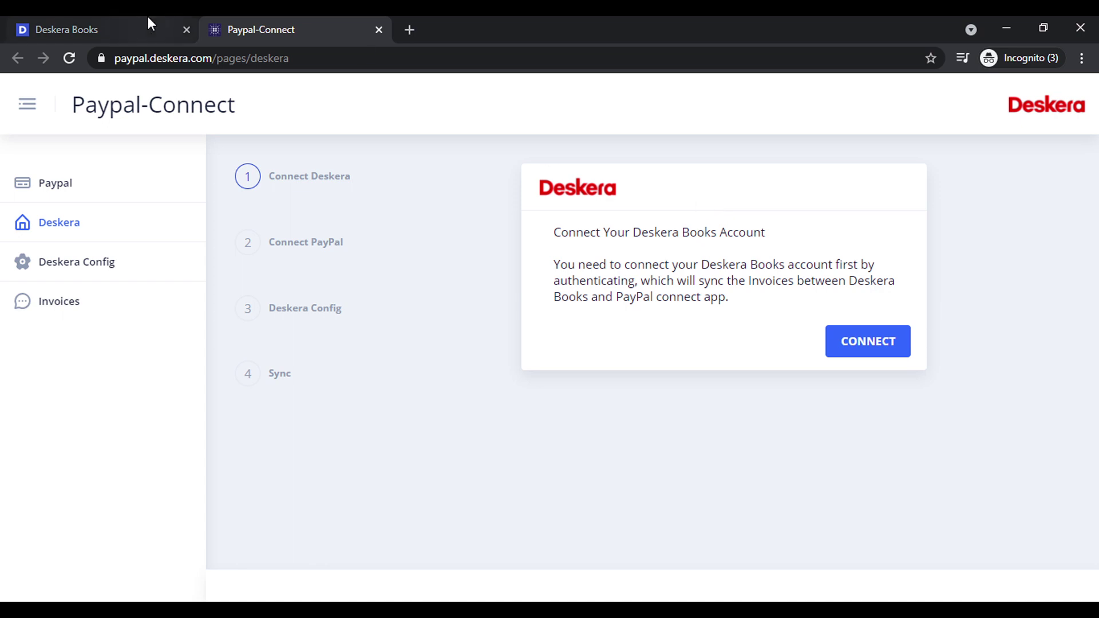
pyautogui.click(125, 33)
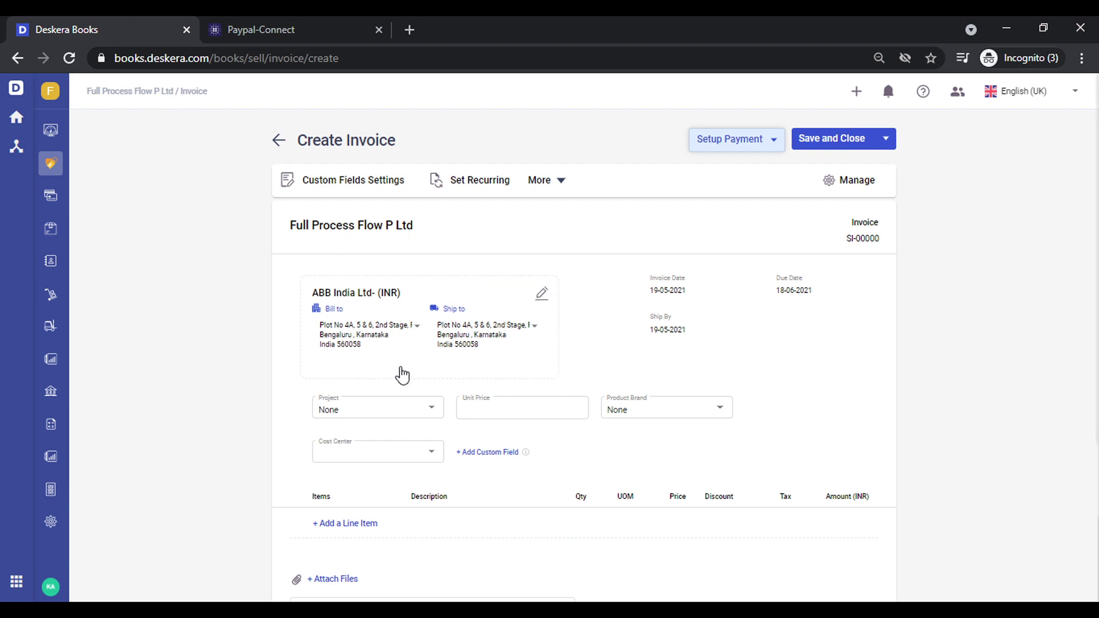
# Step: Add an XG 210 Subscriptions line item at 10,875.00 with GST 18%
pyautogui.scroll(-2, 403, 375)
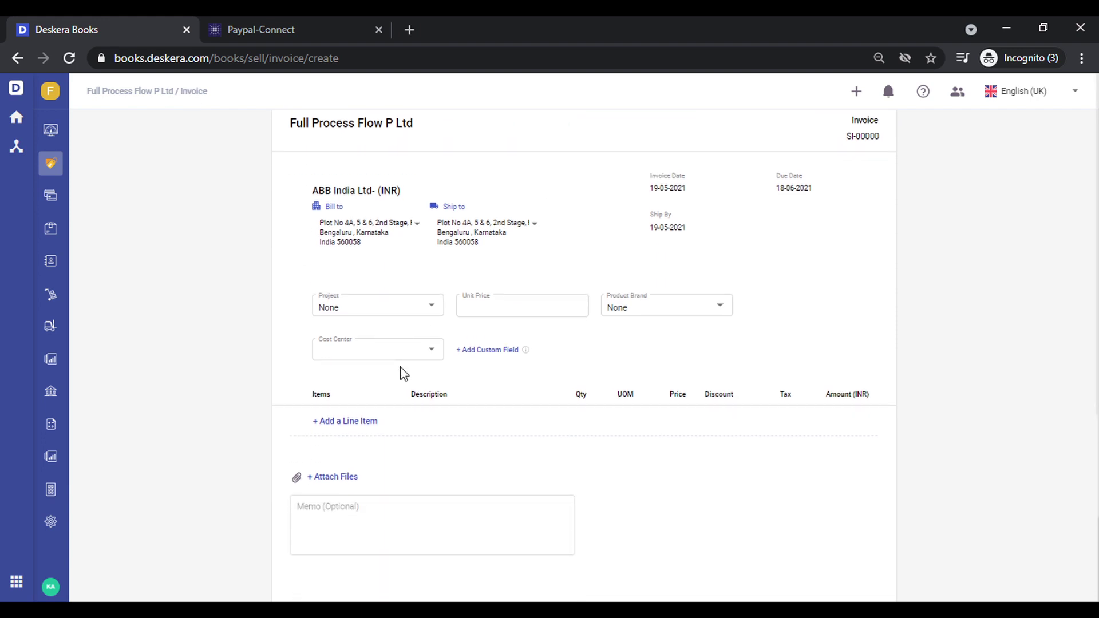
pyautogui.click(356, 420)
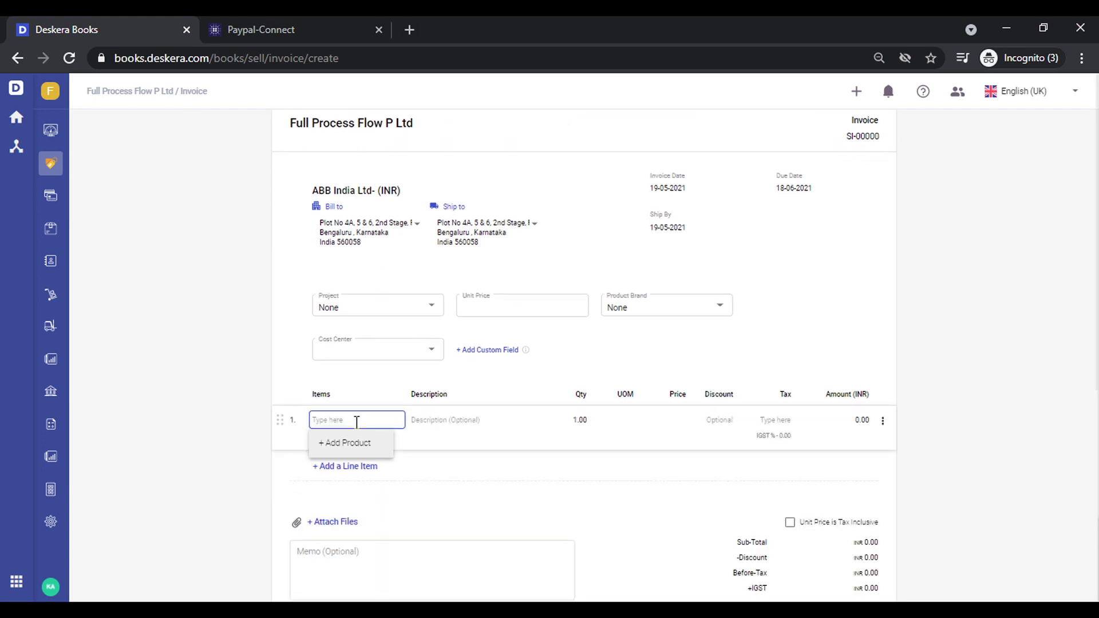
pyautogui.write('new')
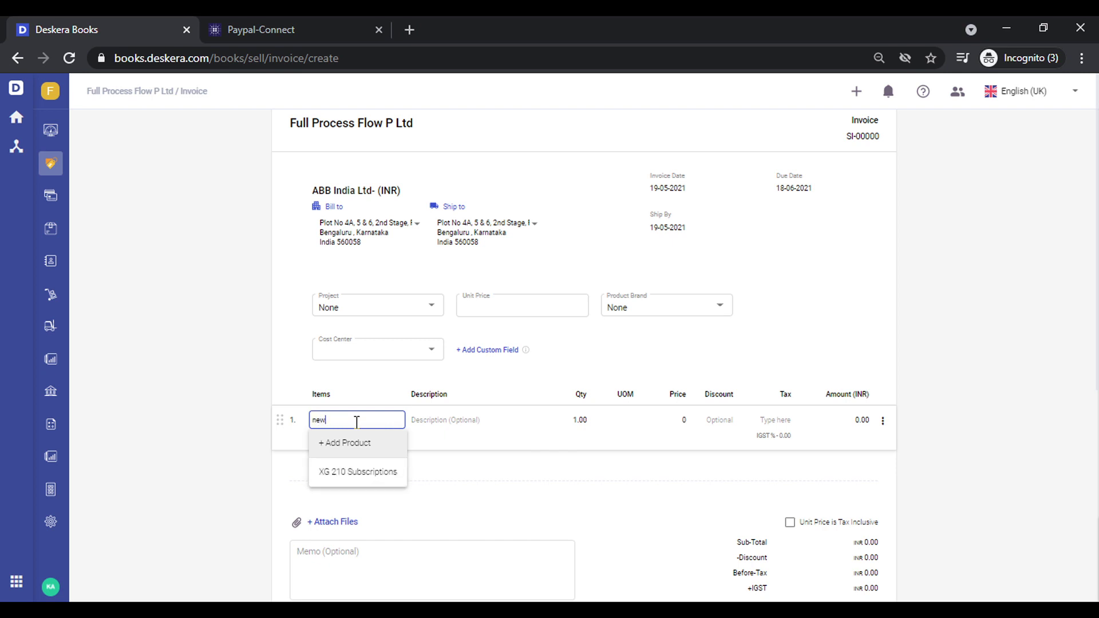
pyautogui.click(358, 472)
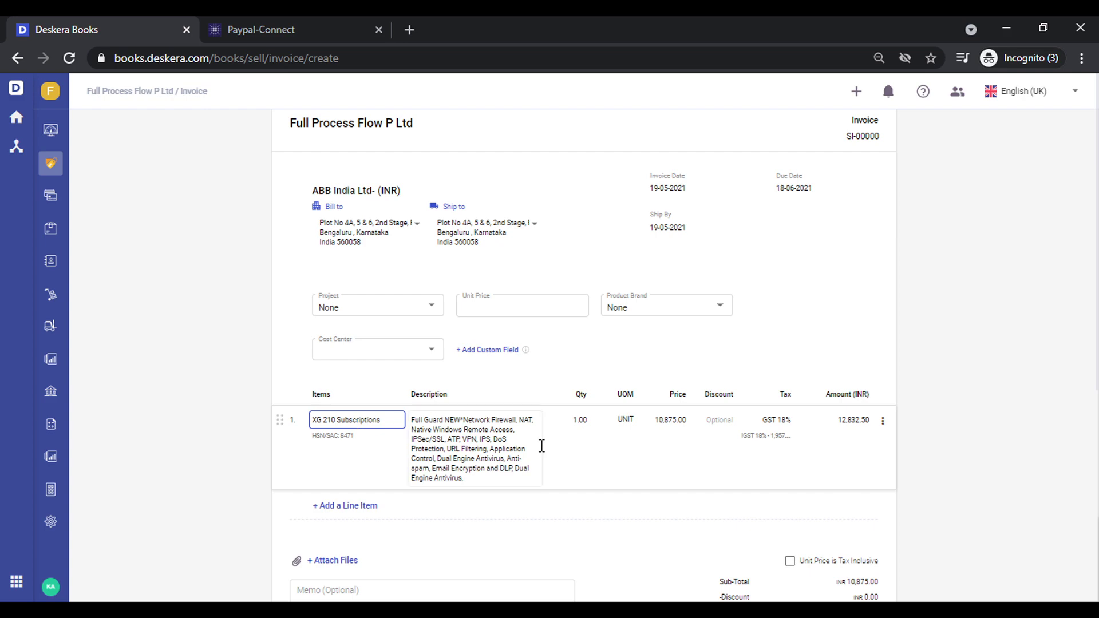
pyautogui.scroll(-3, 972, 355)
pyautogui.scroll(2, 971, 355)
pyautogui.scroll(3, 927, 257)
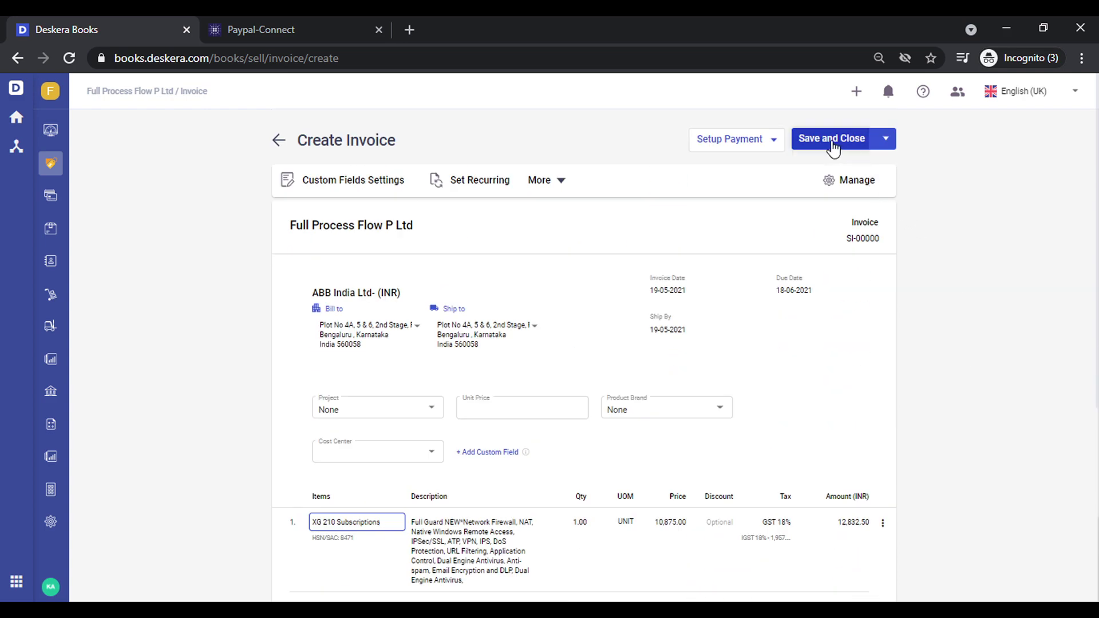
pyautogui.click(884, 140)
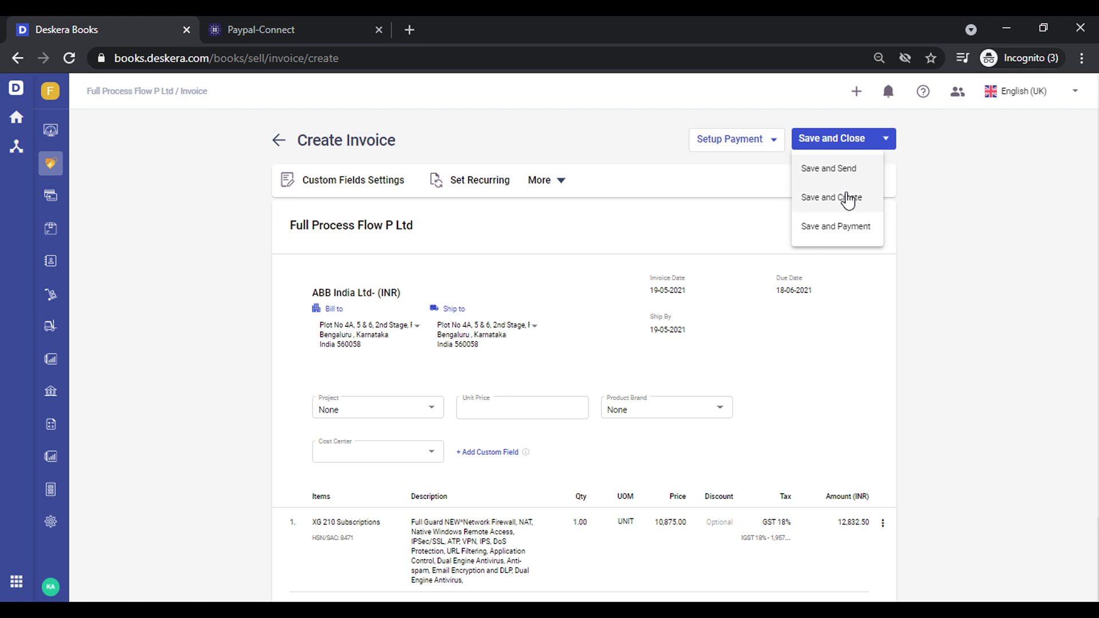
# Step: Save and close the invoice, then open SI-00019 from the Sell Records list
pyautogui.click(845, 147)
pyautogui.click(848, 145)
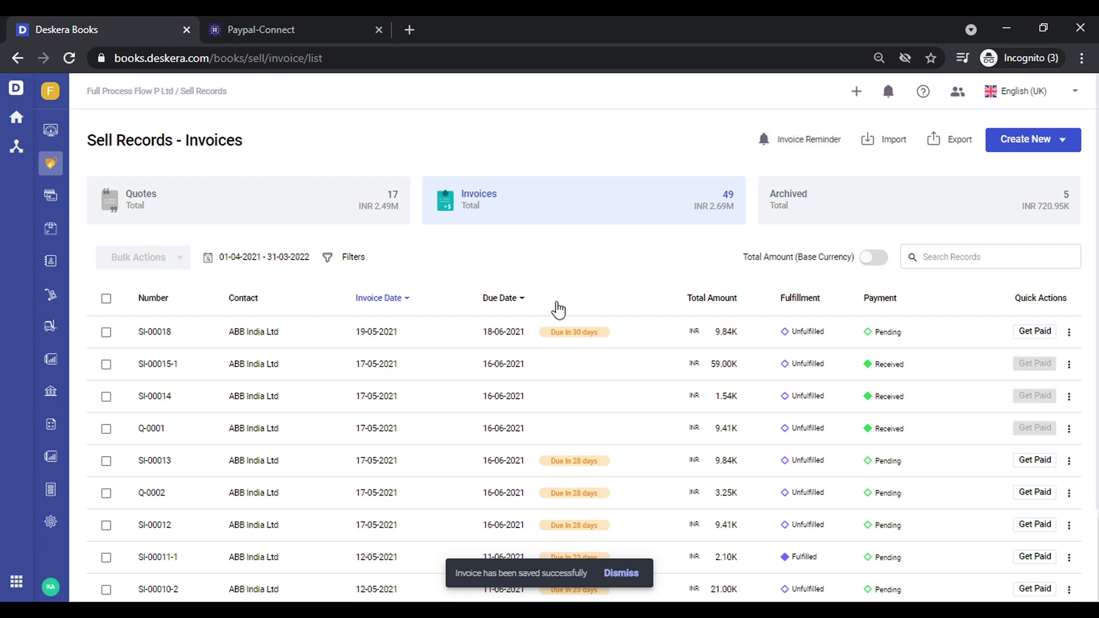
pyautogui.click(300, 335)
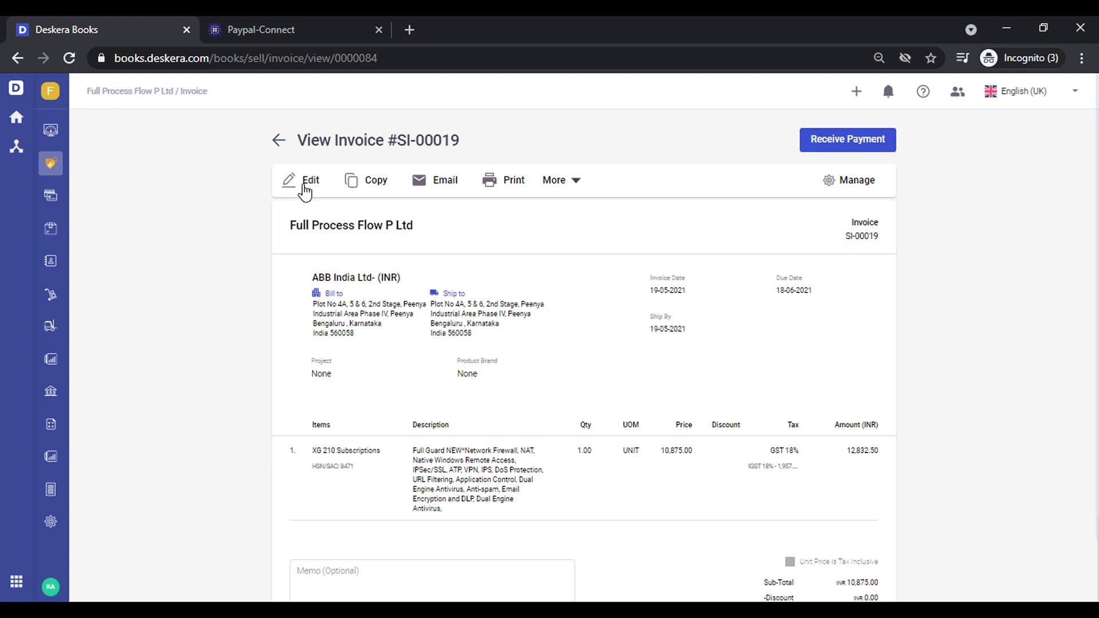
pyautogui.click(578, 181)
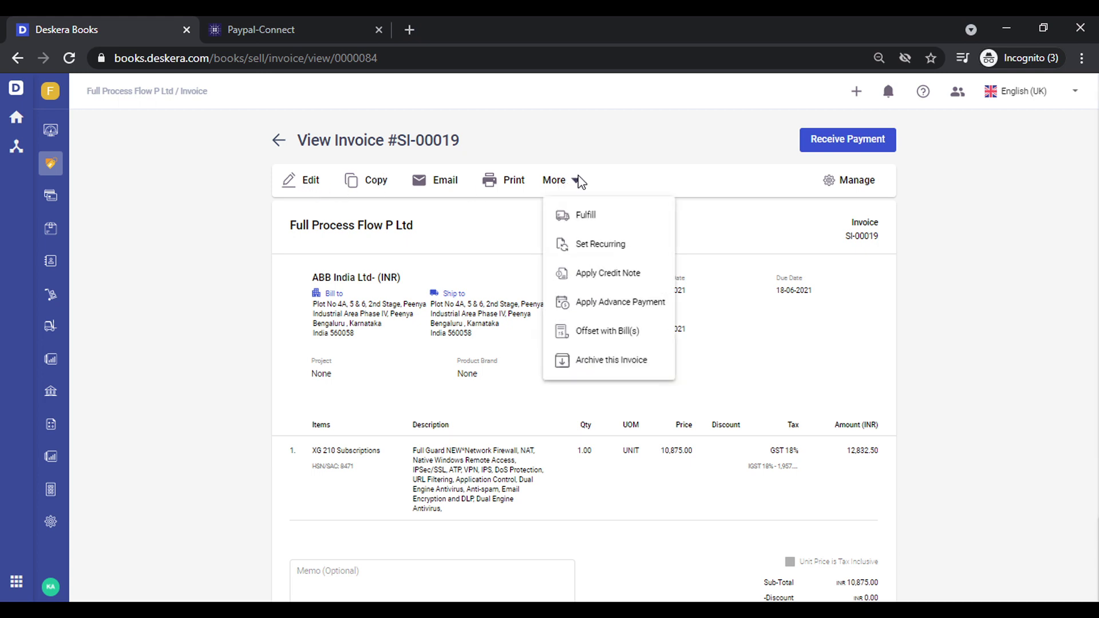
pyautogui.click(609, 148)
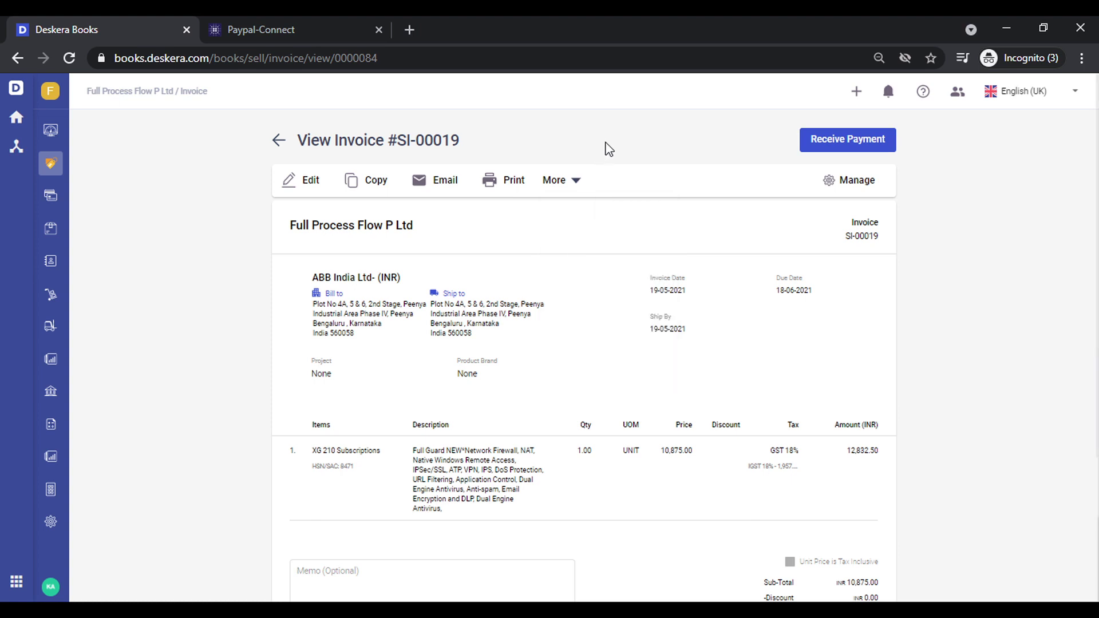
# Step: Preview SI-00019 for printing in the Document Designer Template, then close the preview
pyautogui.click(513, 184)
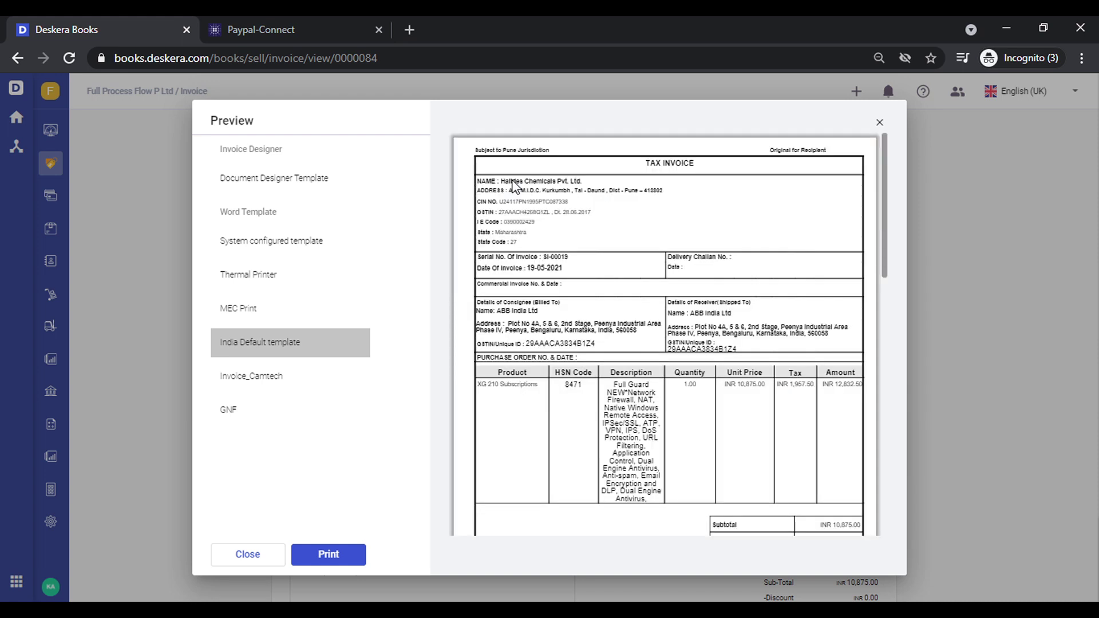
pyautogui.click(276, 185)
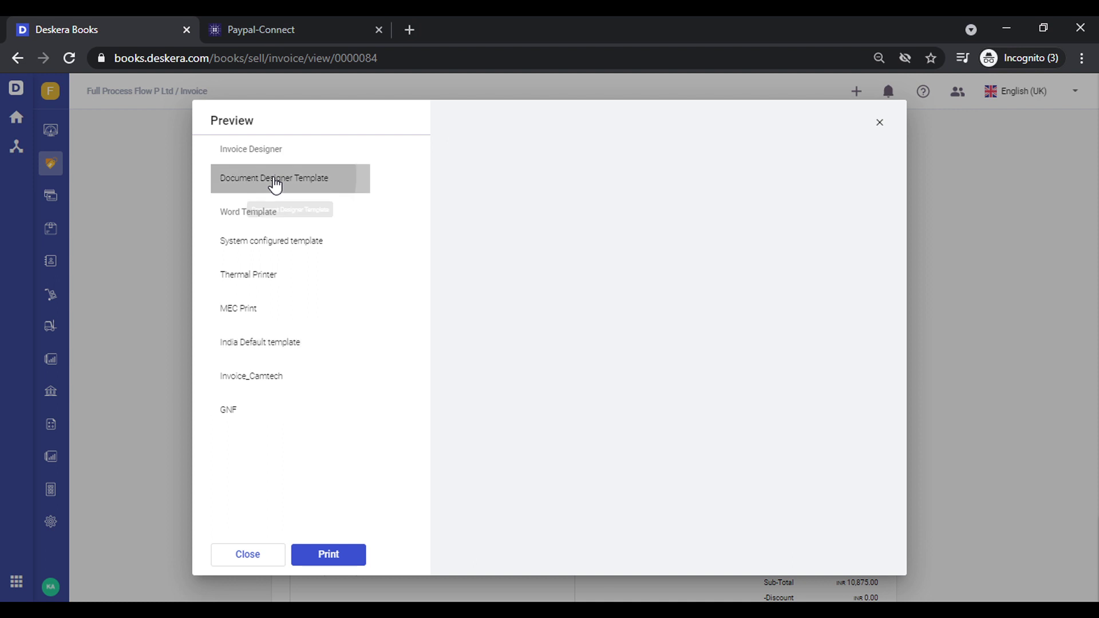
pyautogui.press('Escape')
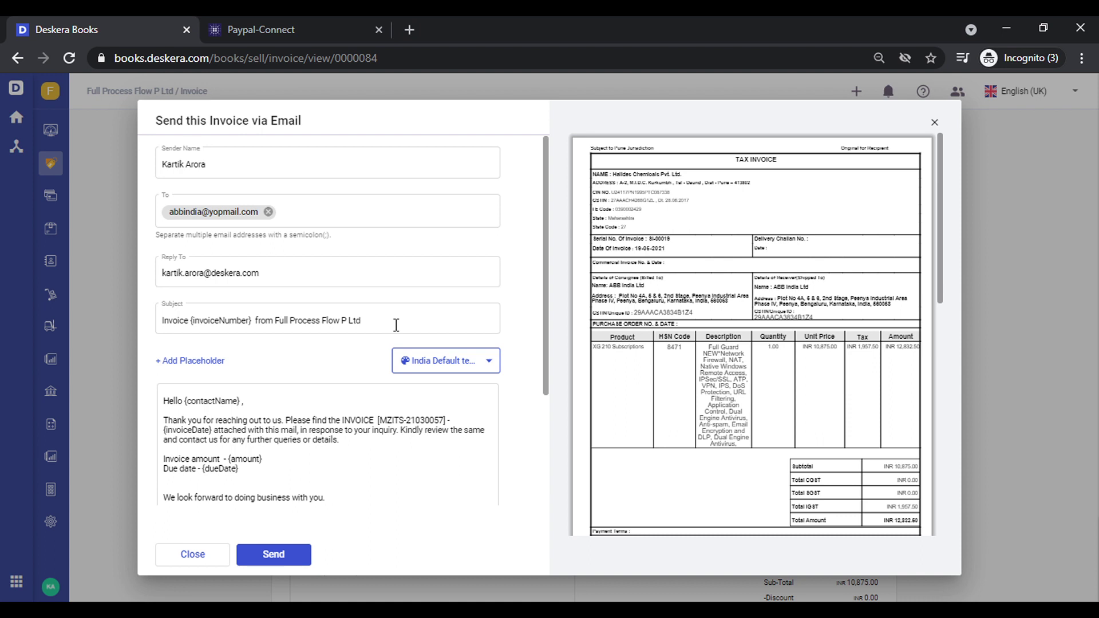
# Step: Edit the Document Designer Template from the email form's template list
pyautogui.click(467, 361)
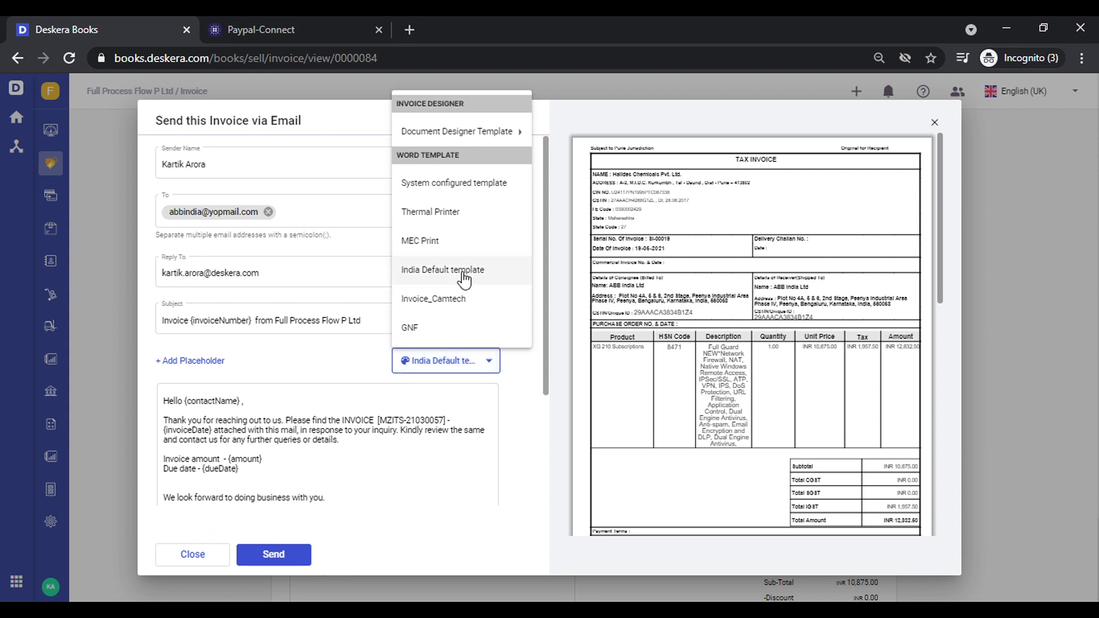
pyautogui.moveTo(434, 116)
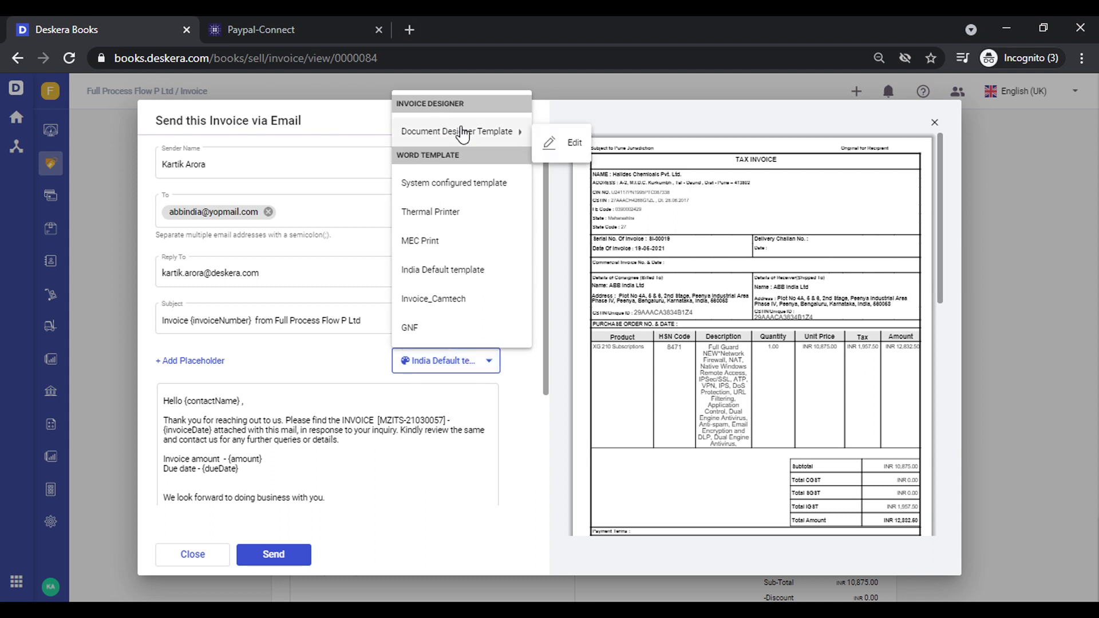
pyautogui.click(566, 145)
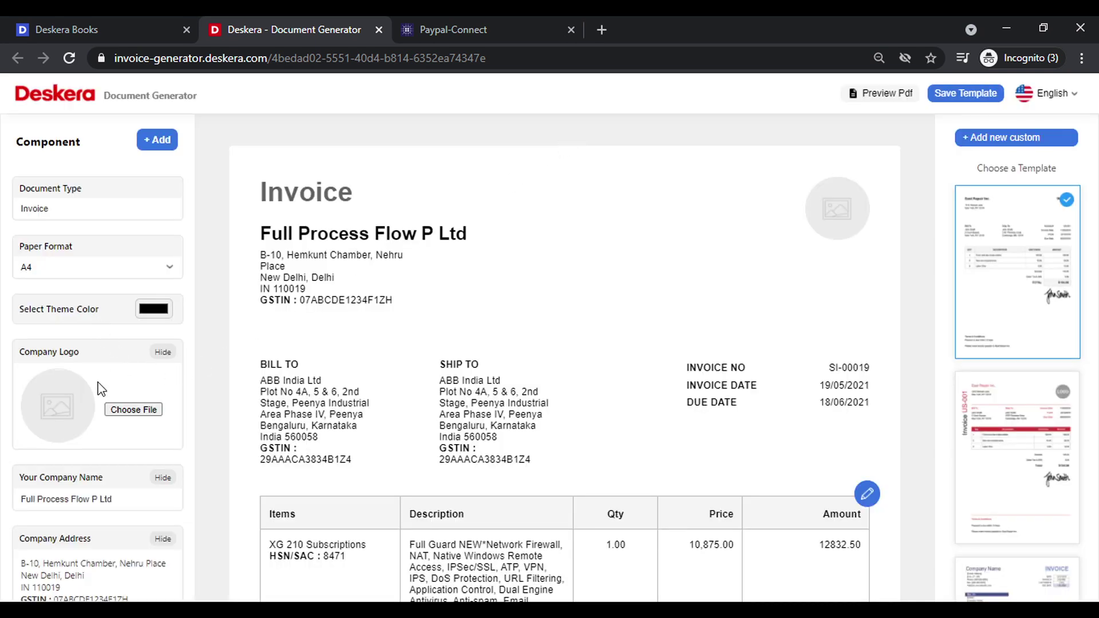
# Step: Hide the Ship To block and change the first table column from Items to Products
pyautogui.scroll(-5, 98, 384)
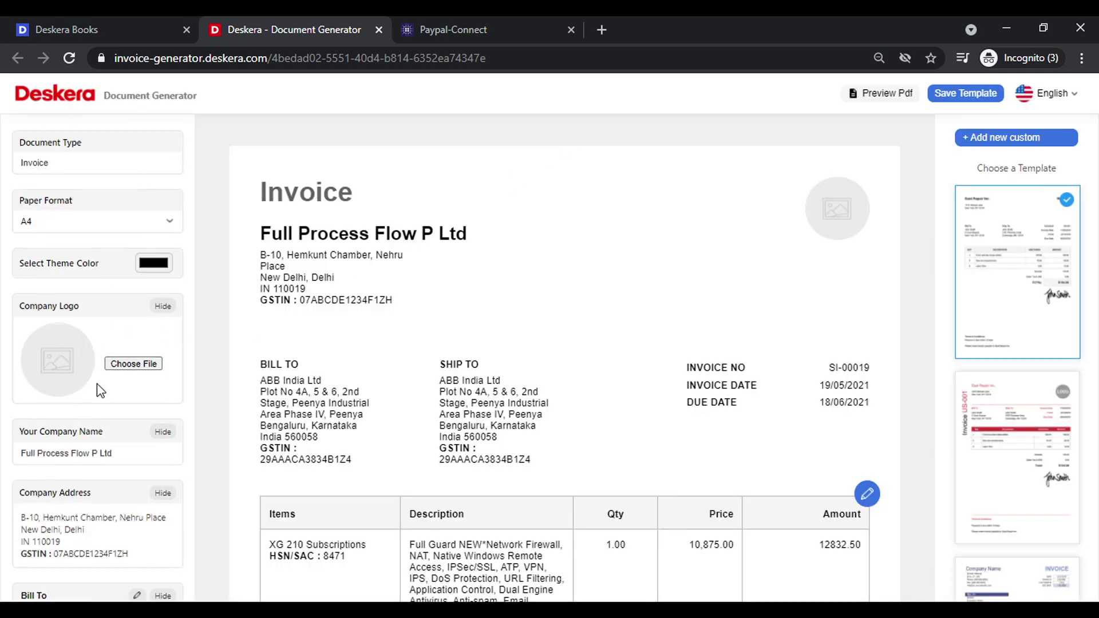
pyautogui.click(163, 492)
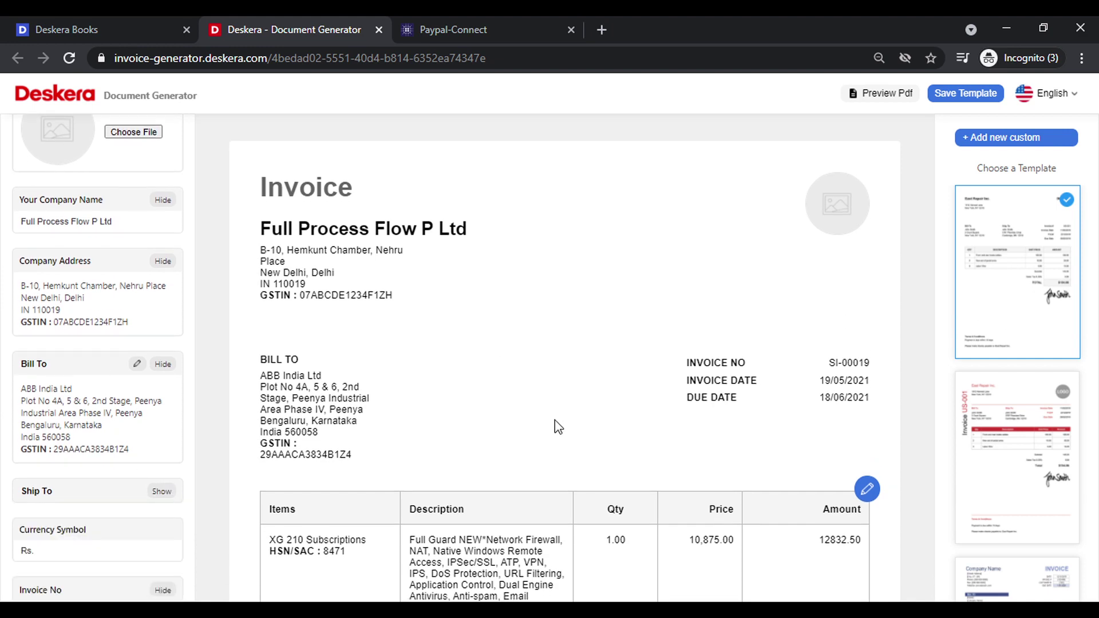
pyautogui.scroll(-2, 558, 427)
pyautogui.click(868, 367)
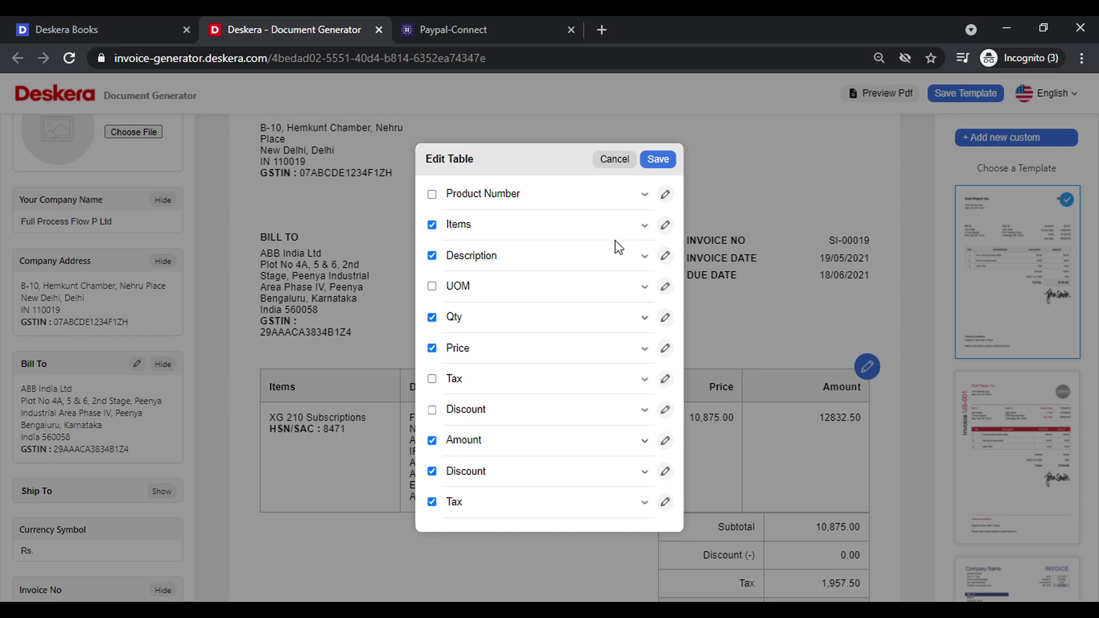
pyautogui.click(658, 160)
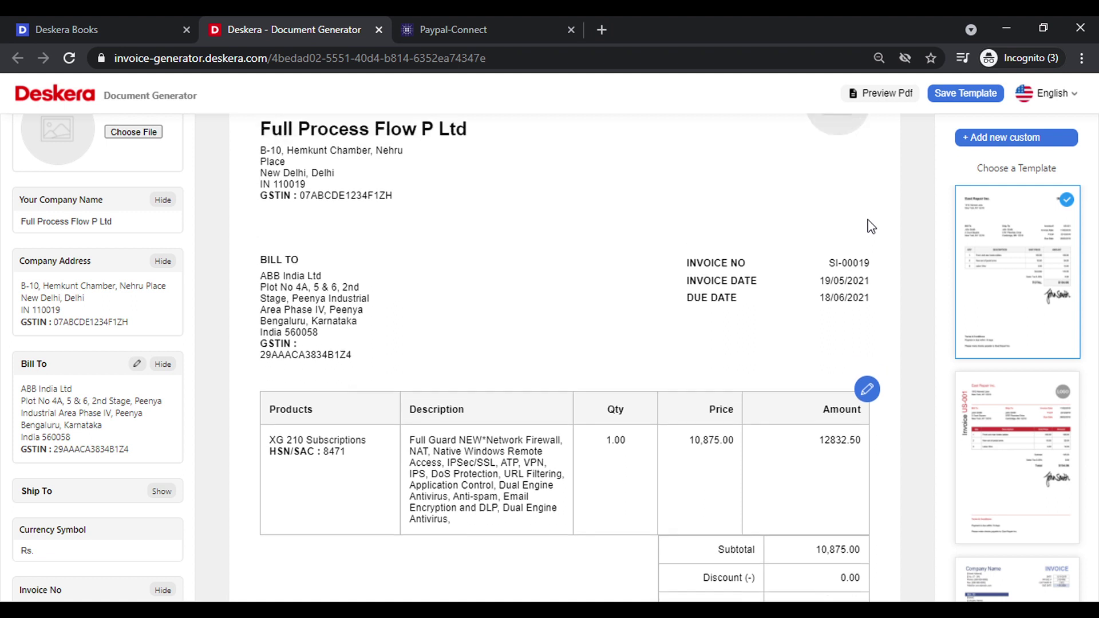
# Step: Save the edited layout as template 'Default Invoice' and acknowledge the confirmation
pyautogui.click(974, 95)
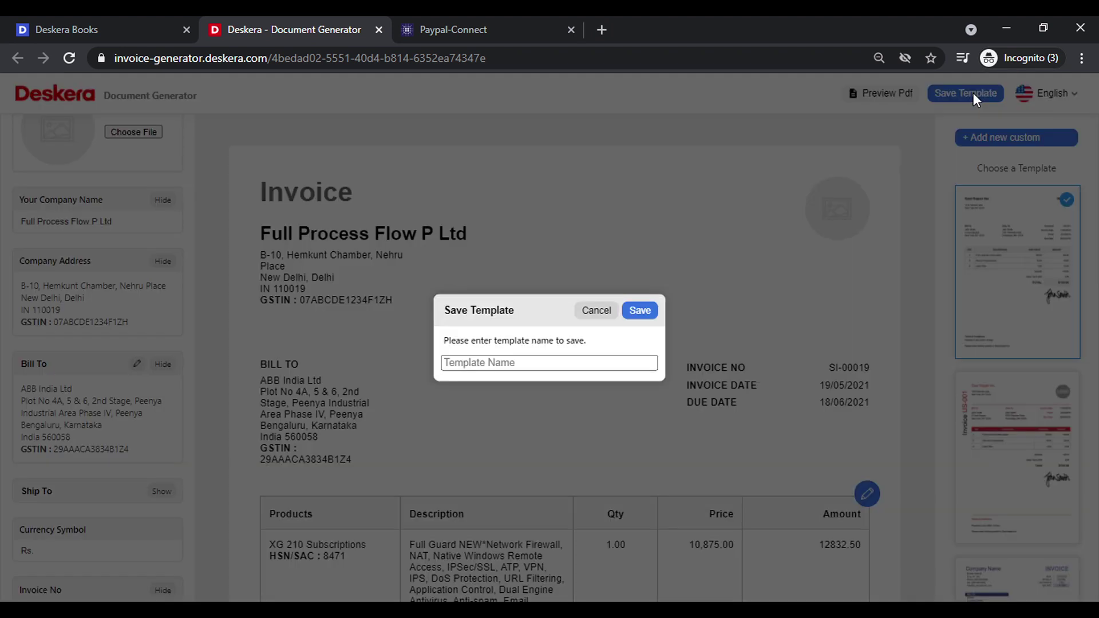
pyautogui.click(529, 370)
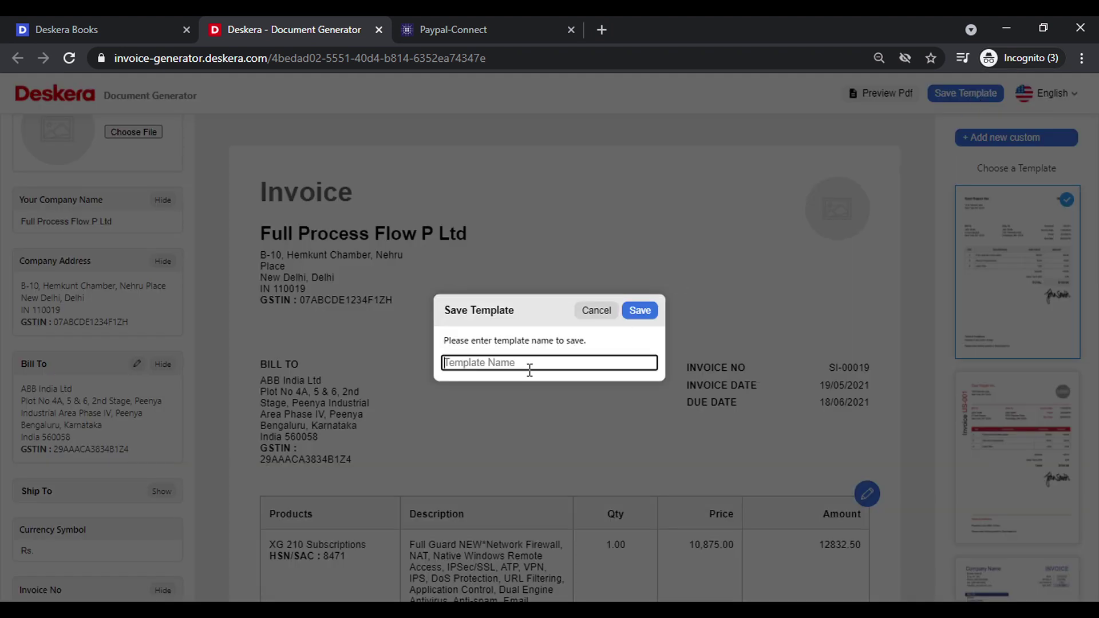
pyautogui.write('Default Invoice')
pyautogui.click(647, 314)
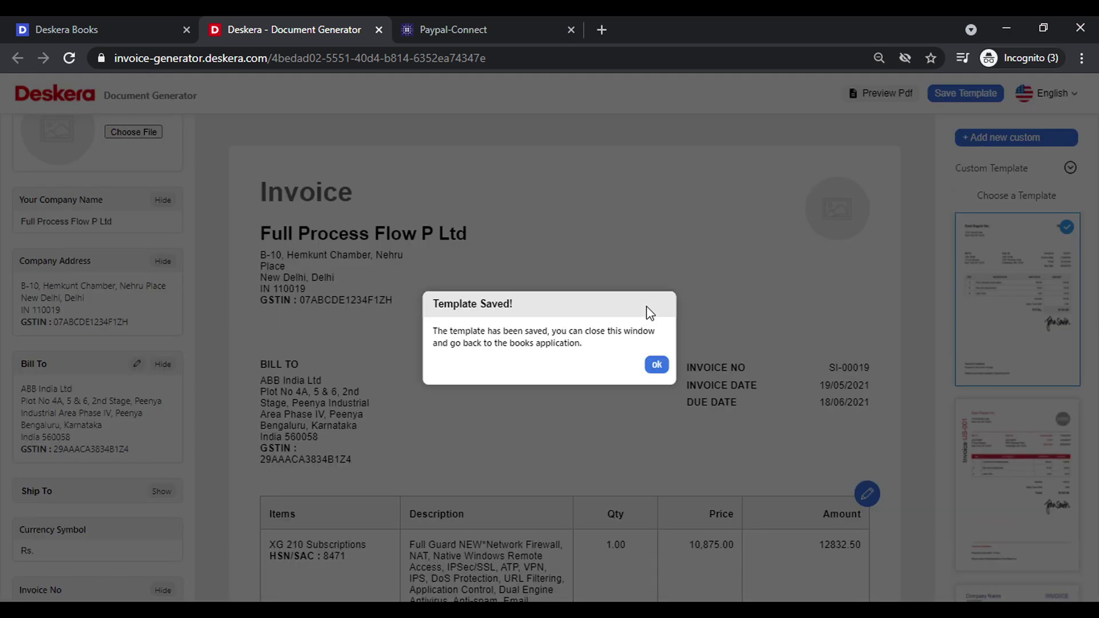
pyautogui.click(657, 365)
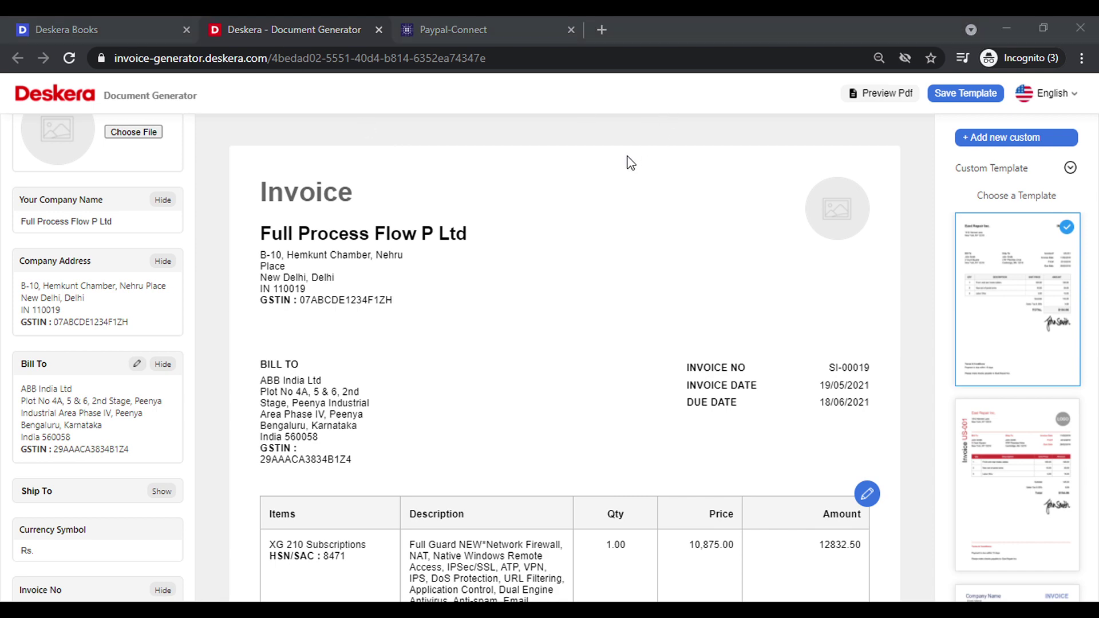
pyautogui.click(378, 29)
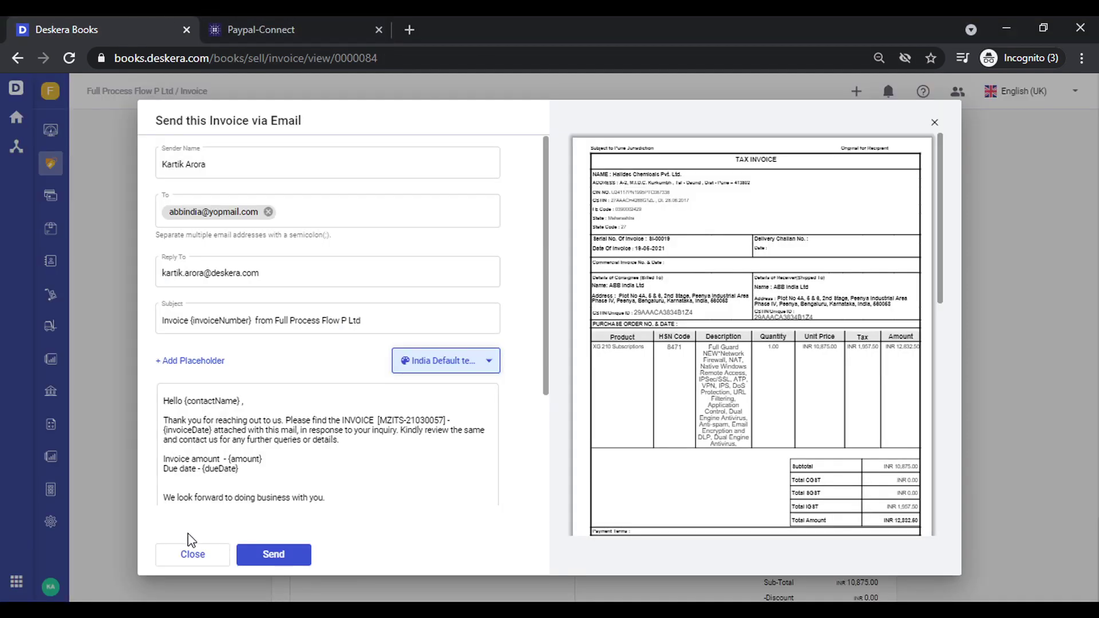
# Step: Reopen SI-00019, choose Default Invoice as its email template, and close the email form
pyautogui.click(193, 555)
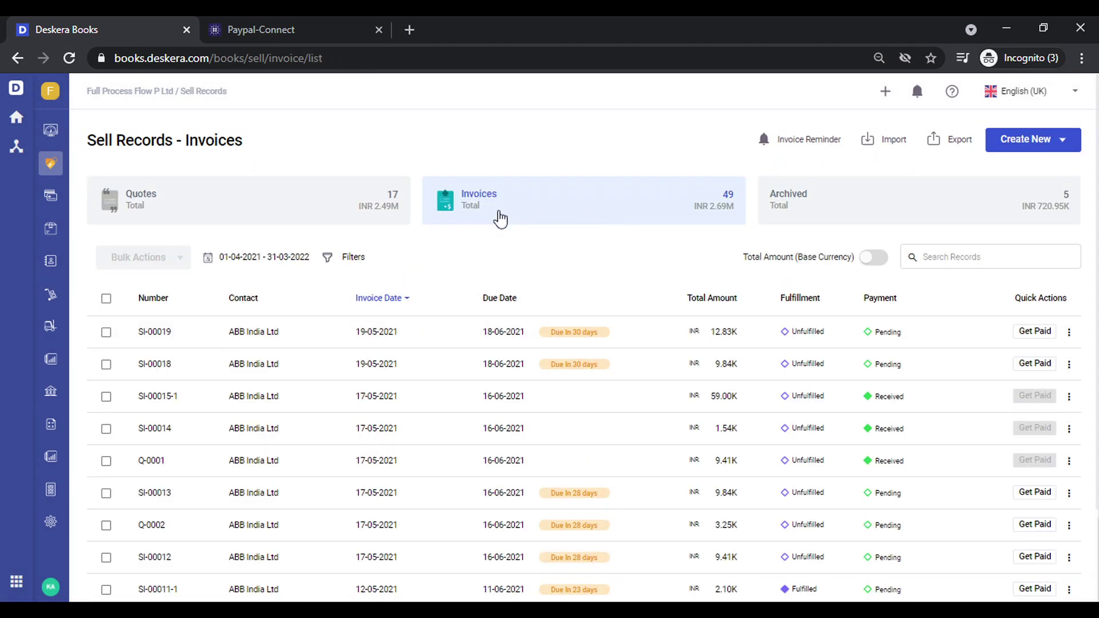
pyautogui.click(408, 343)
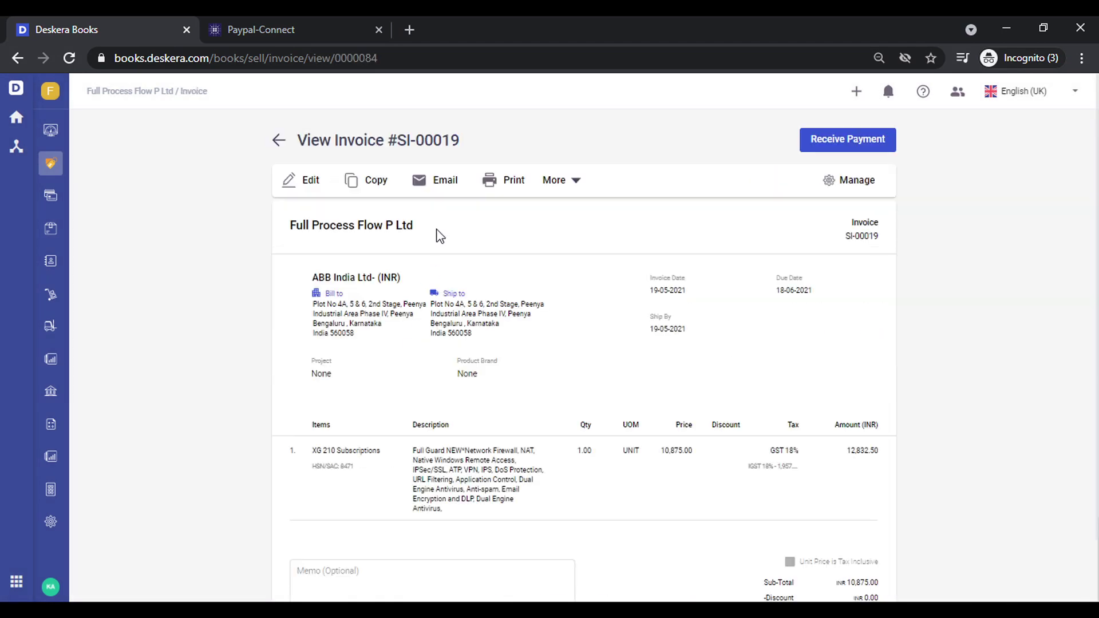
pyautogui.click(443, 189)
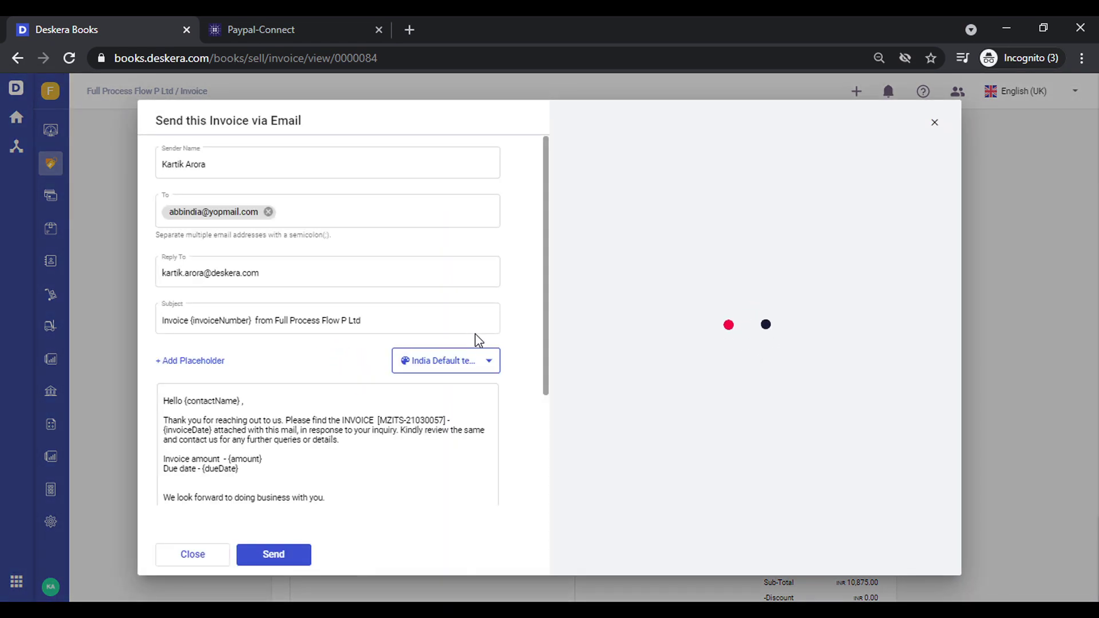
pyautogui.click(485, 369)
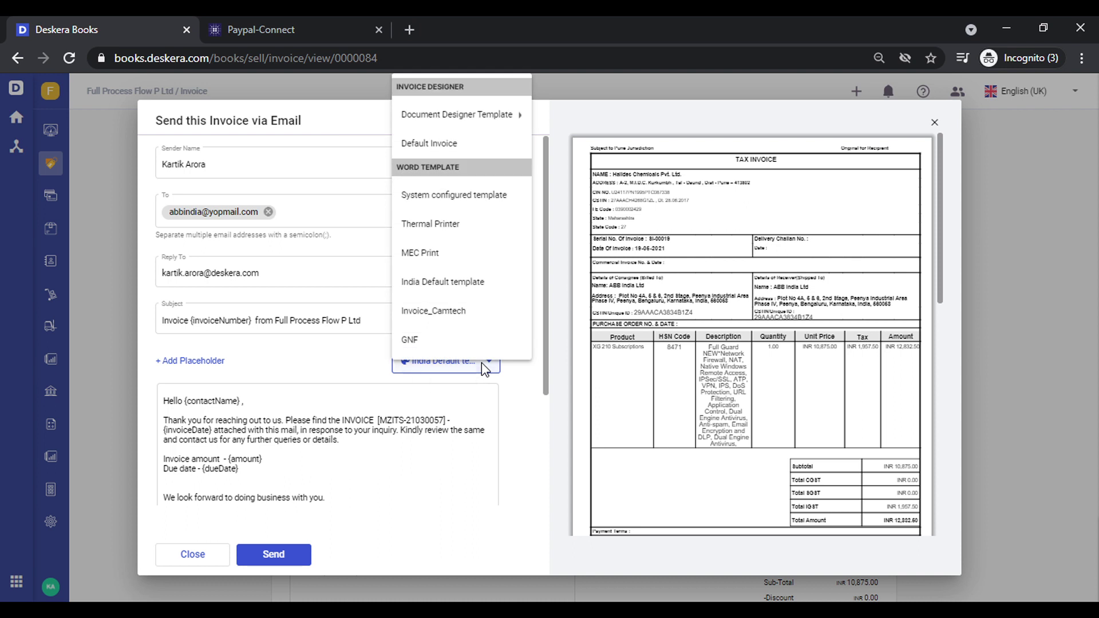
pyautogui.click(449, 145)
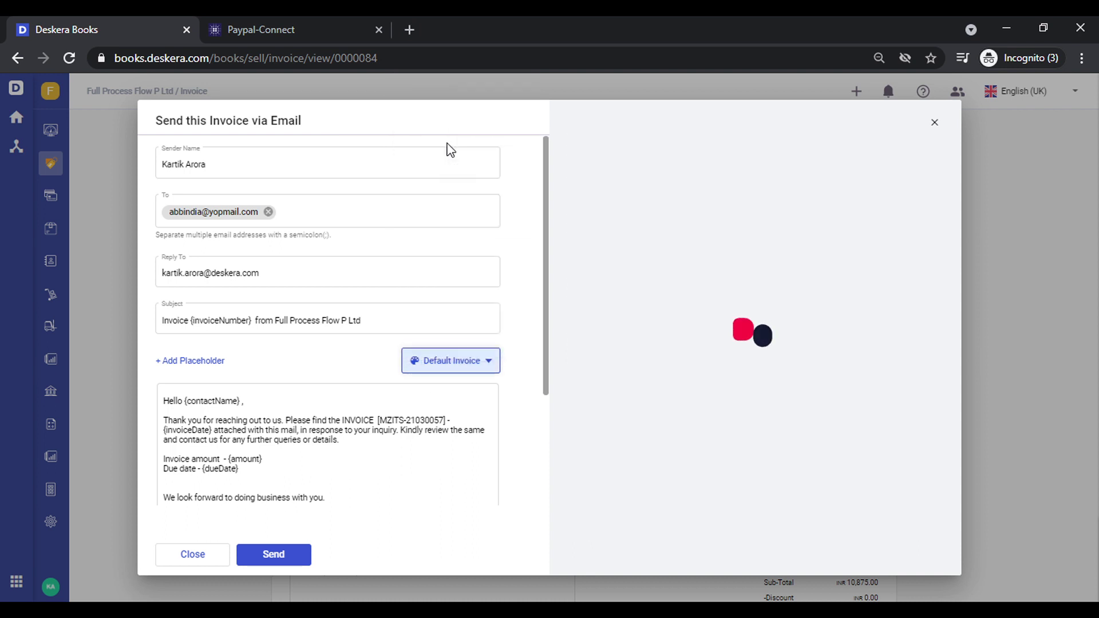
pyautogui.scroll(-3, 329, 387)
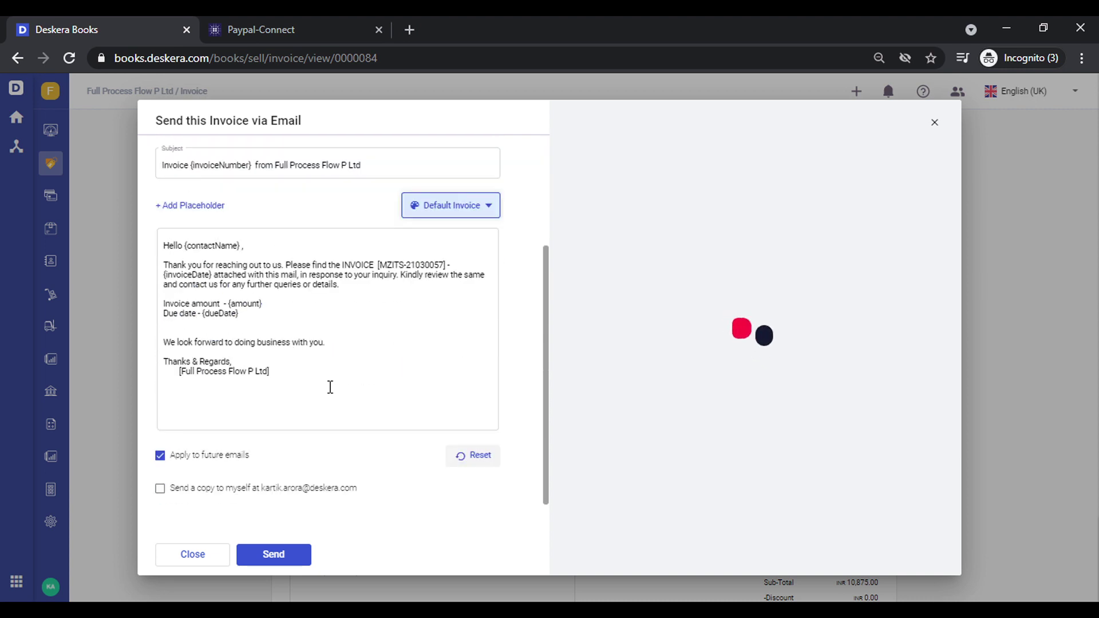
pyautogui.scroll(3, 302, 385)
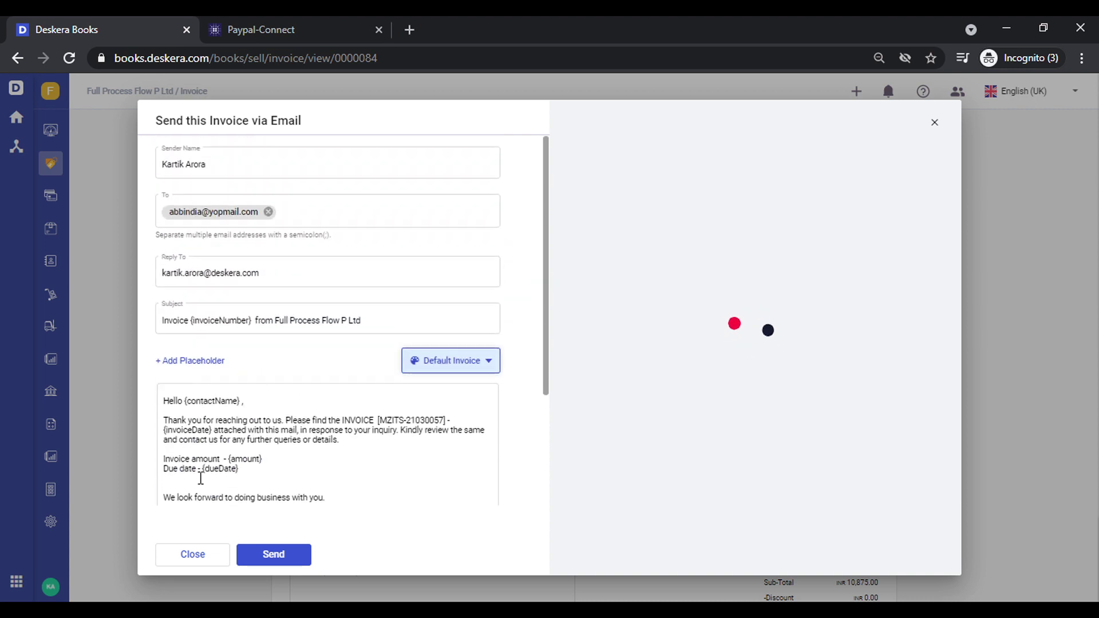
pyautogui.click(193, 556)
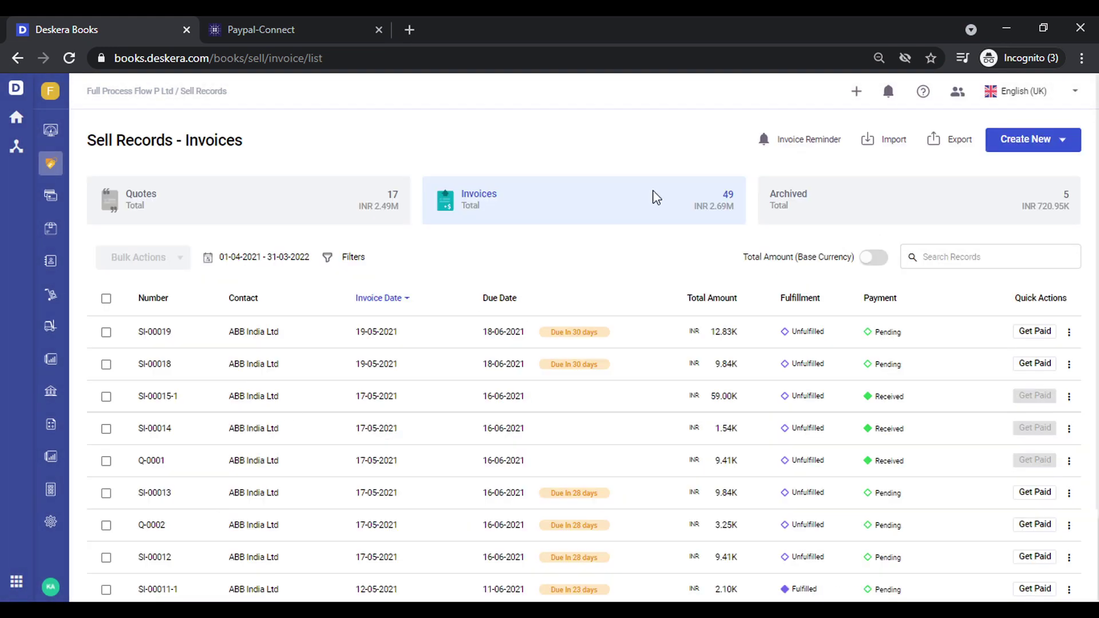
# Step: Start a new order and check its More options, then return to Sell and reopen invoice SI-00019
pyautogui.click(857, 93)
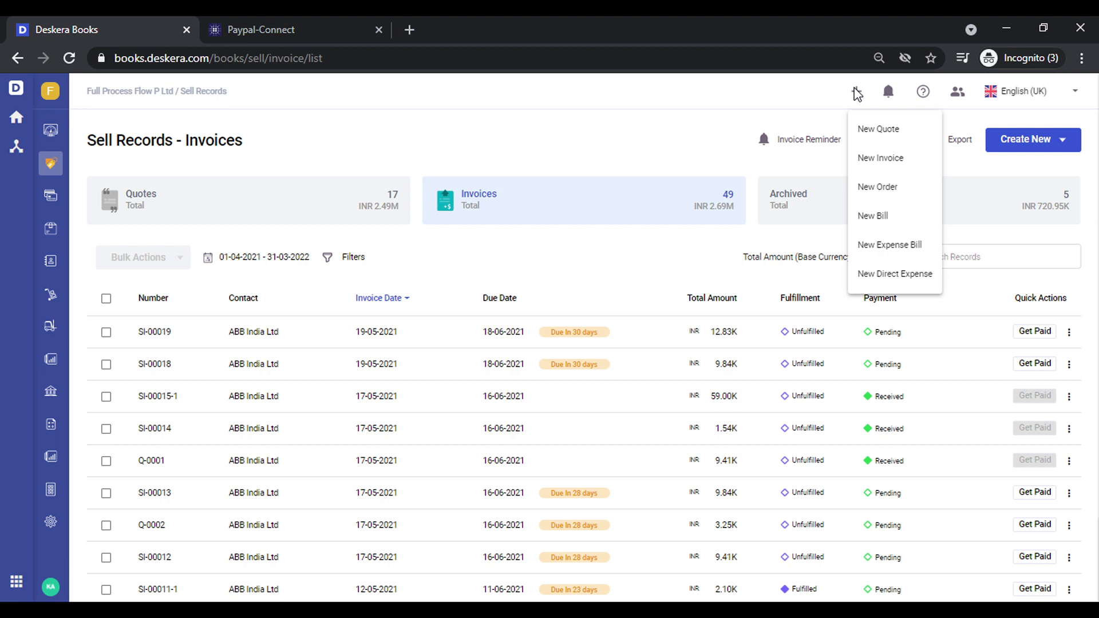
pyautogui.click(899, 187)
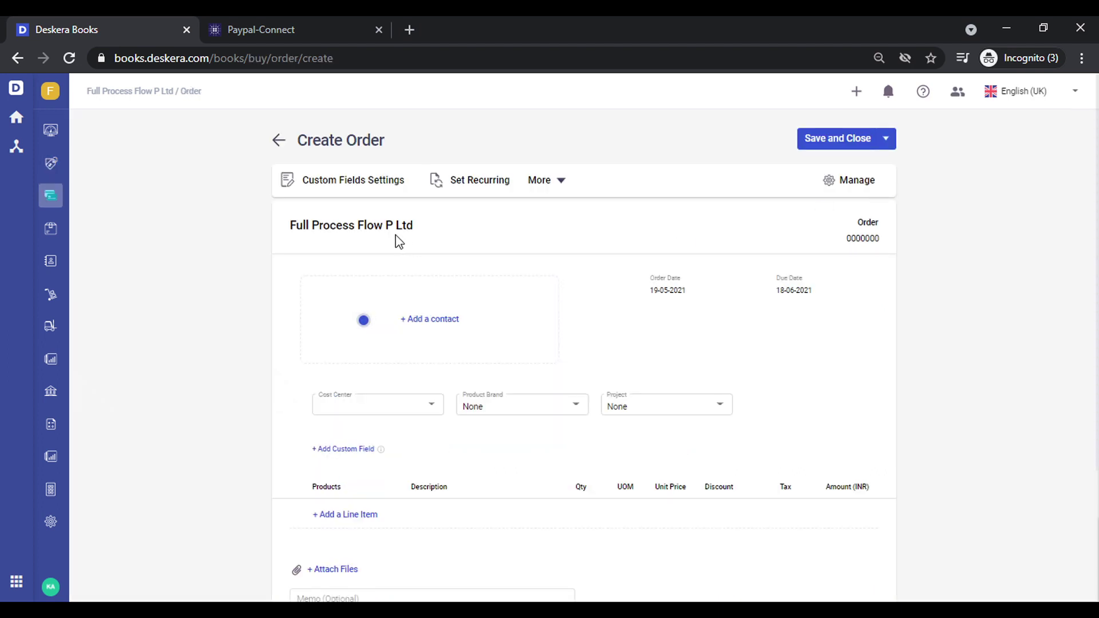
pyautogui.click(557, 184)
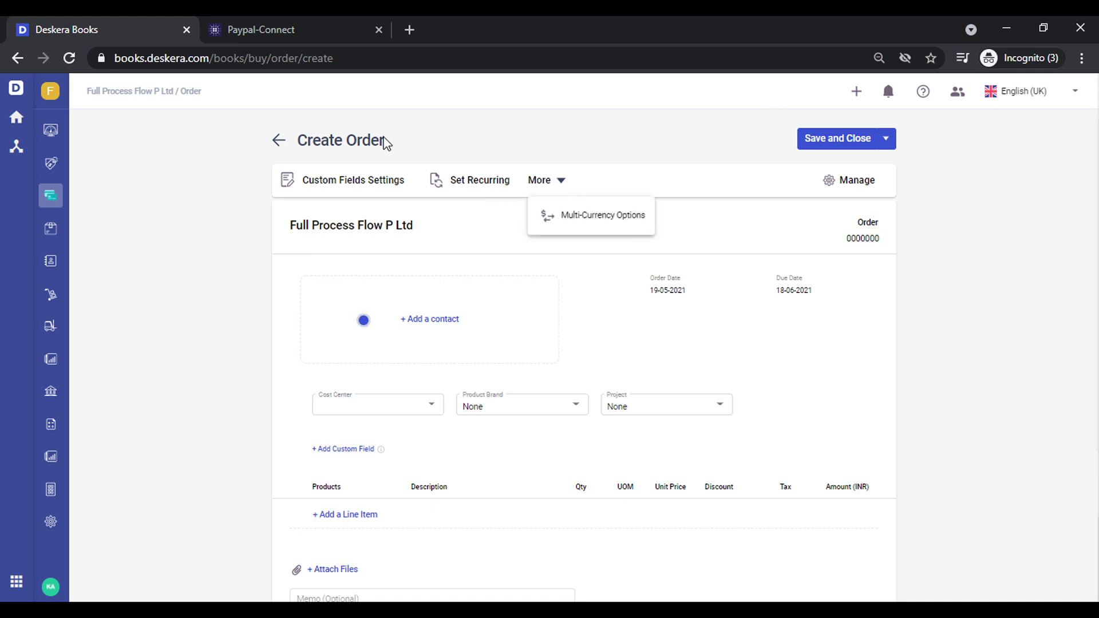
pyautogui.click(53, 166)
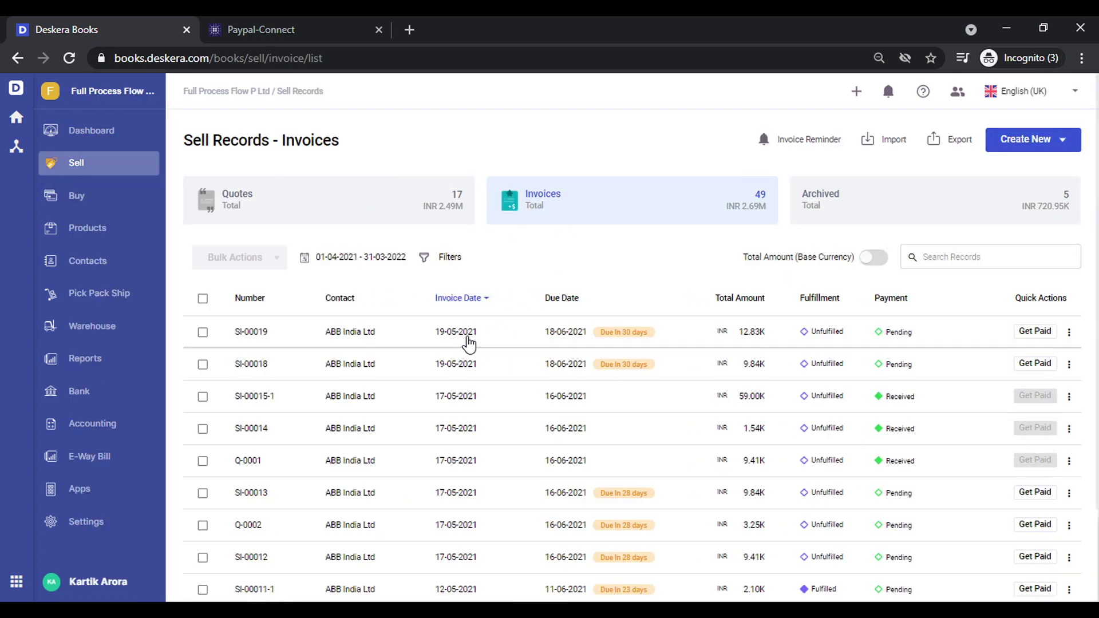
pyautogui.click(468, 343)
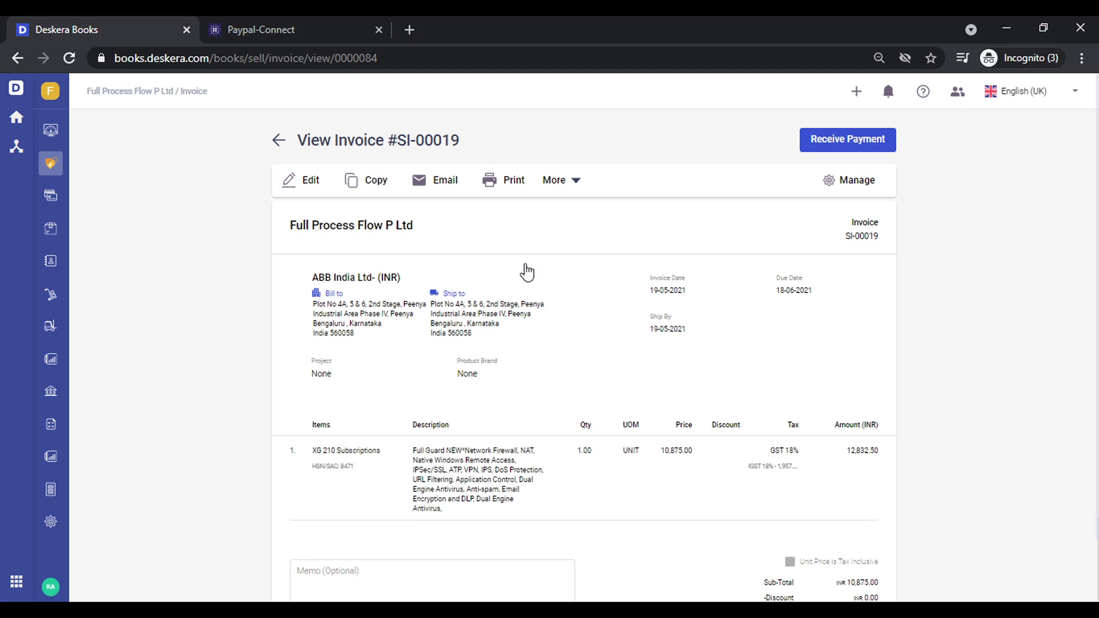
# Step: Retitle the invoice's Items column to Products (Default) and save the customization
pyautogui.click(855, 182)
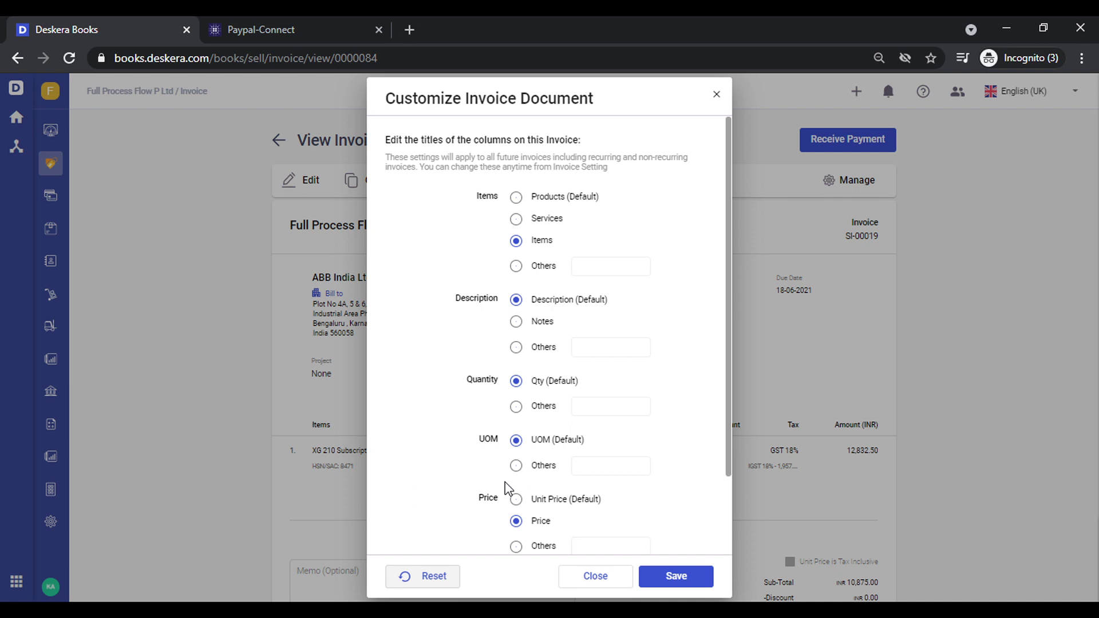
pyautogui.click(517, 199)
pyautogui.click(674, 579)
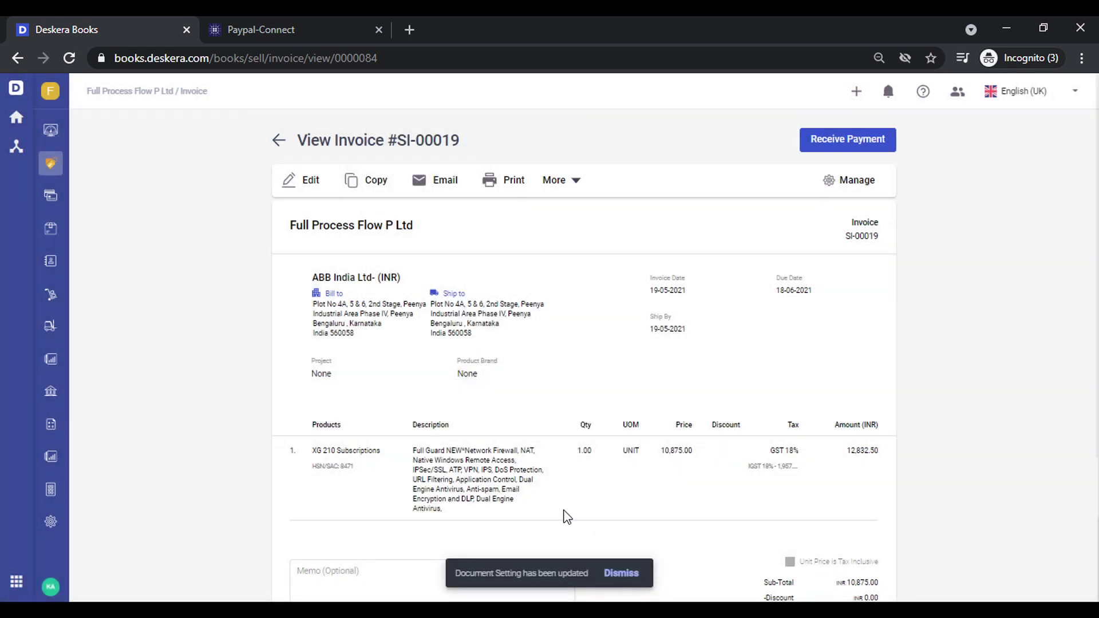